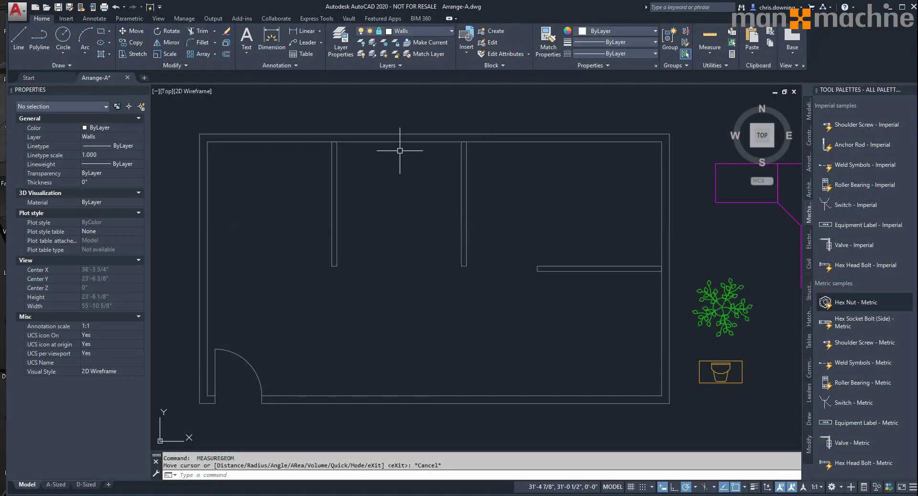
# - Maximize the AutoCAD window so the Arrange-A.dwg floor plan fills the screen
pyautogui.doubleClick(436, 6)
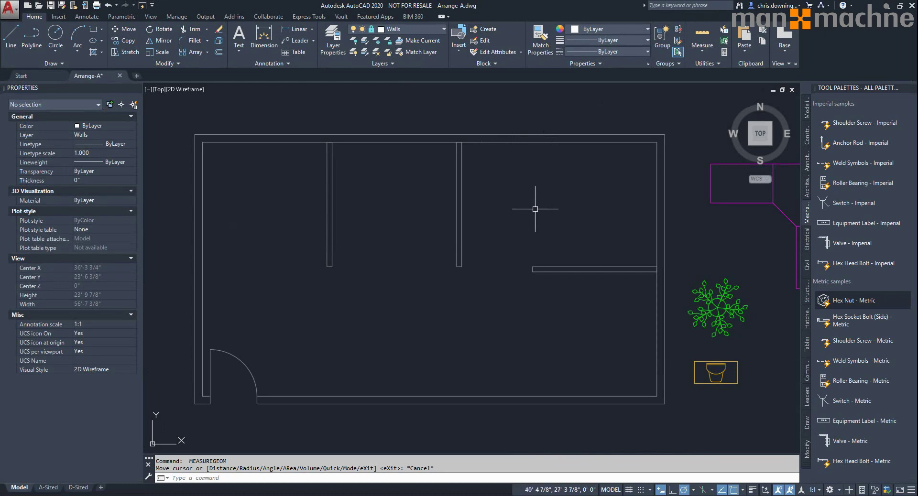
# - Start Quick measure from the Measure dropdown to show live dimensions between the walls
pyautogui.click(703, 55)
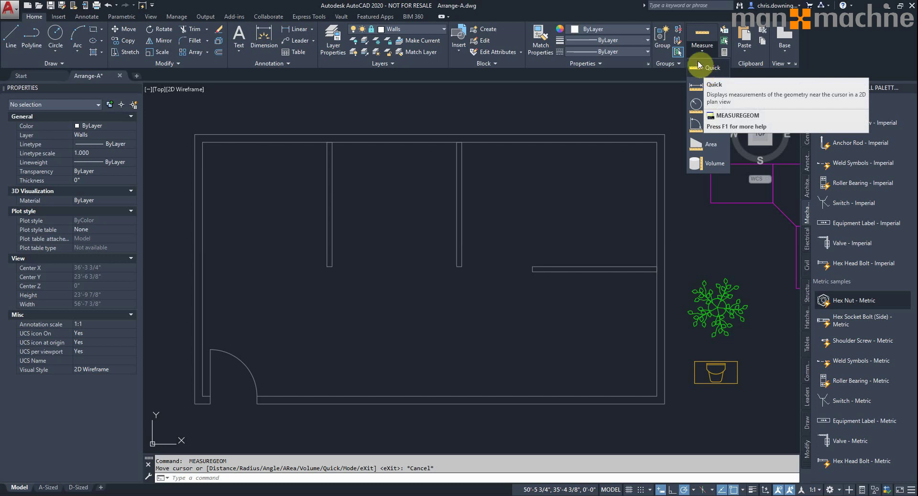
pyautogui.click(703, 68)
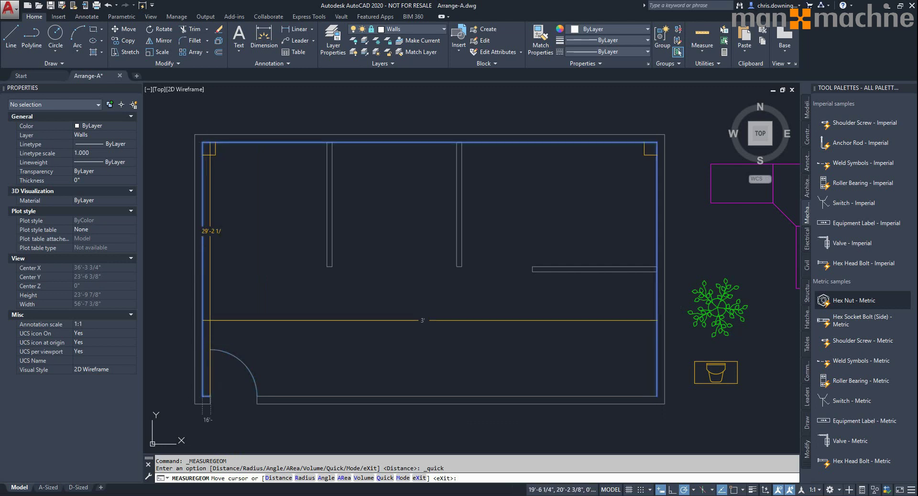
# - Measure the 8'-0" distance between the top wall corners and the door arc's 3'-0" radius
pyautogui.rightClick(206, 316)
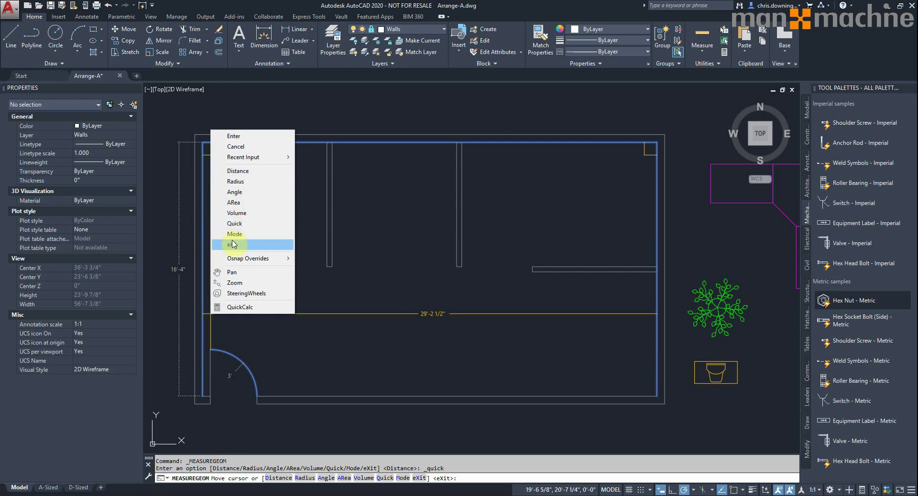
pyautogui.click(237, 170)
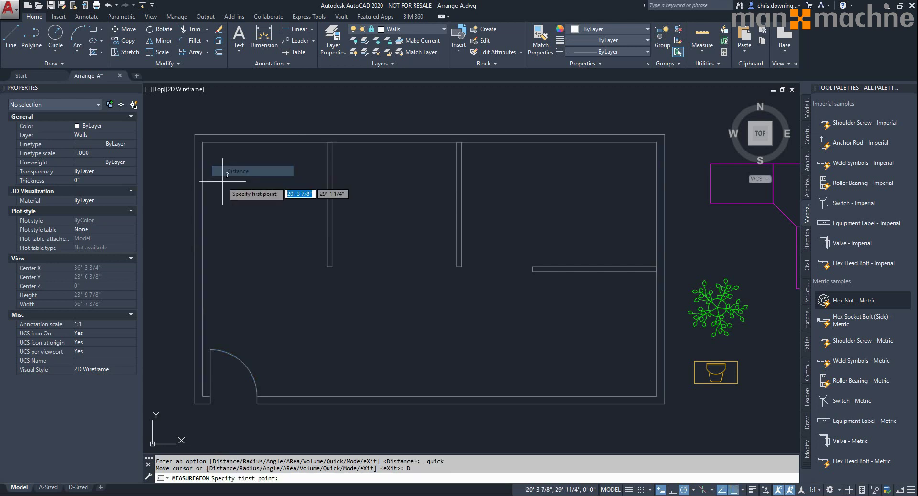
pyautogui.click(202, 142)
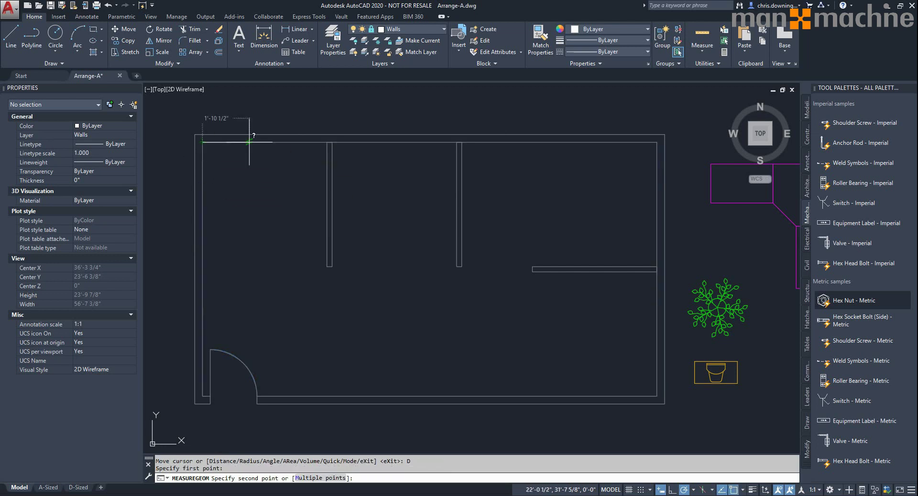
pyautogui.click(327, 142)
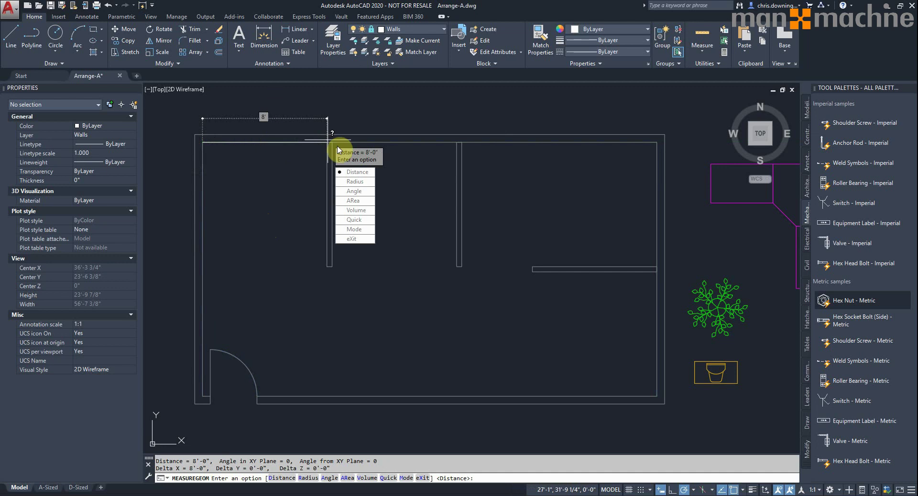
pyautogui.click(355, 182)
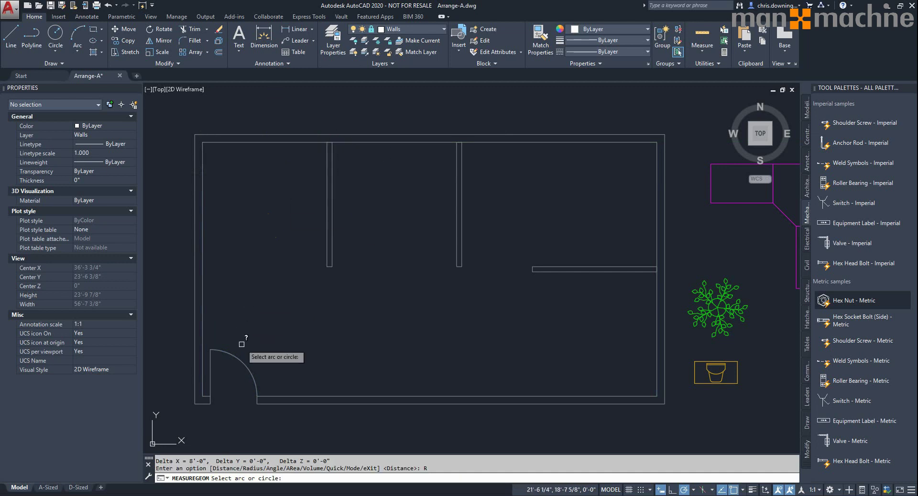
pyautogui.click(243, 363)
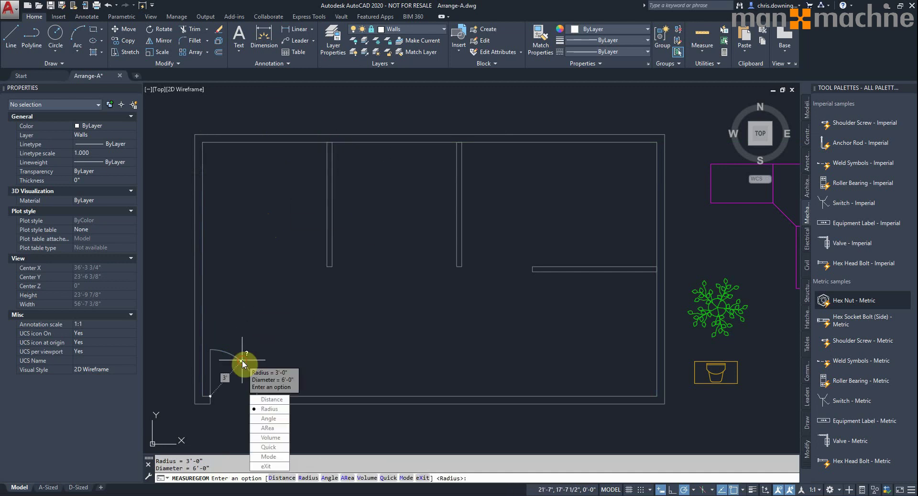
# - Measure the 90° angle between the left and top walls, then end measuring and zoom extents
pyautogui.click(293, 419)
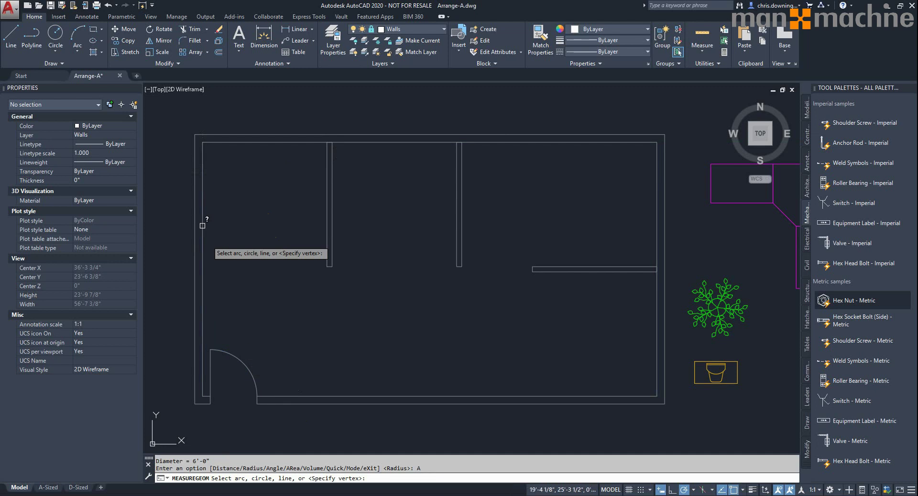
pyautogui.click(202, 167)
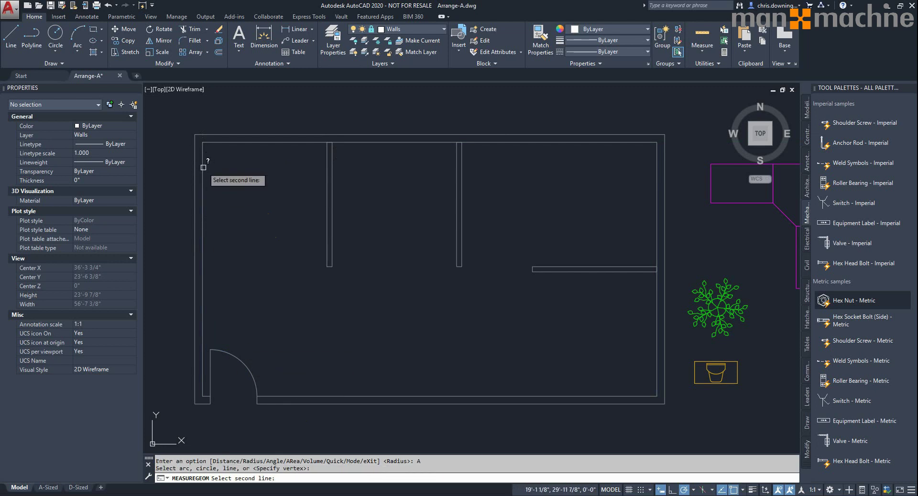
pyautogui.click(222, 142)
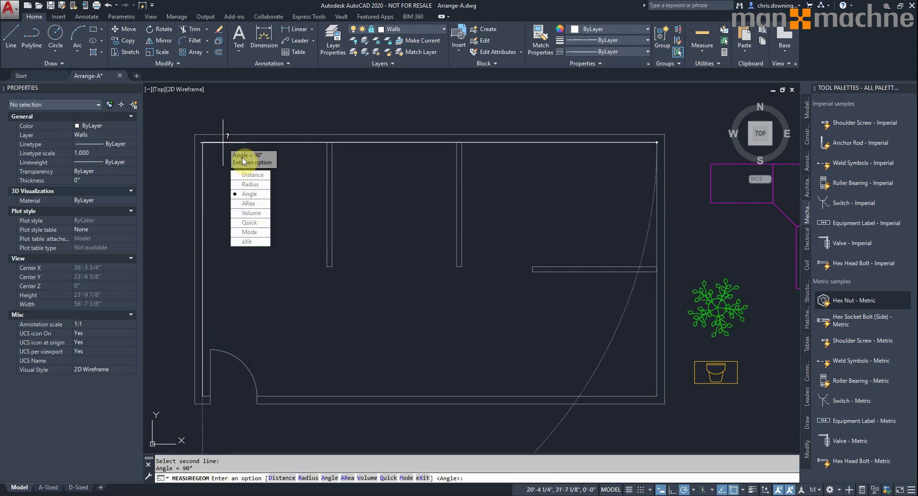
pyautogui.press('Escape')
pyautogui.middleClick(430, 165)
pyautogui.middleClick(430, 165)
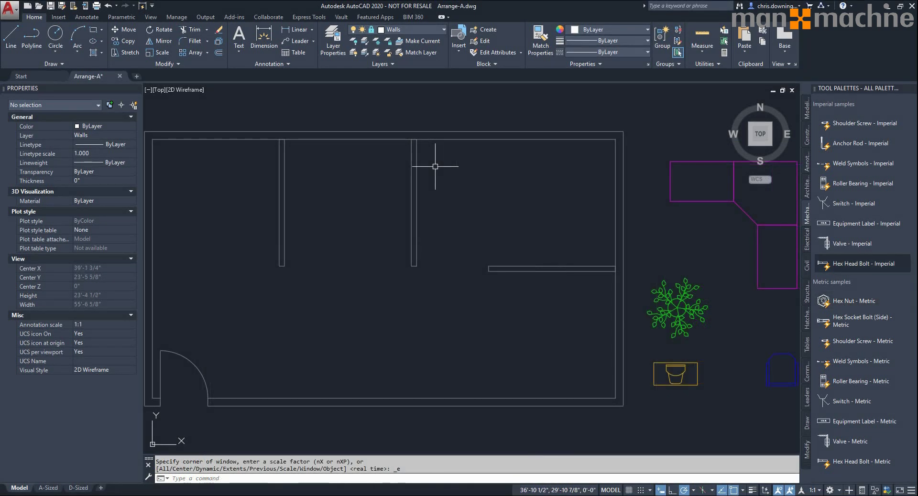
# - Use PURGE to remove the checked Dimensions and Hatching layers and Architectural$0 dimension style
pyautogui.write('purg')
pyautogui.press('Return')
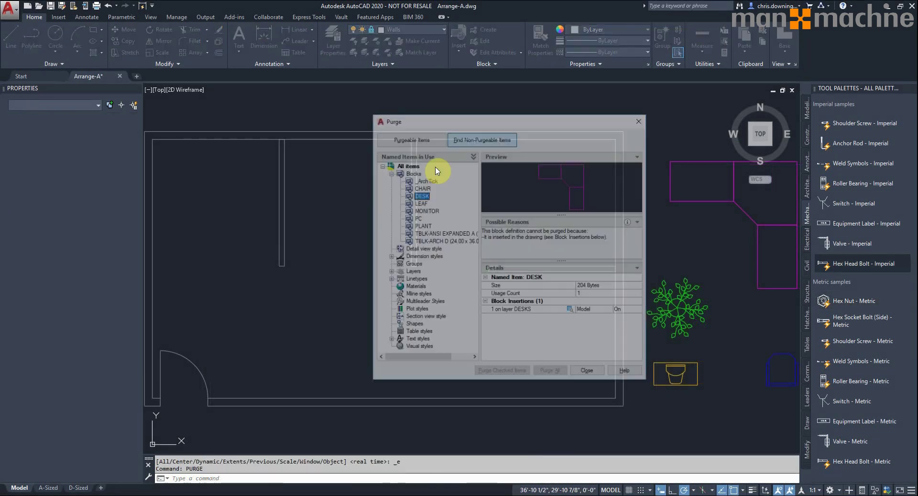
pyautogui.click(415, 138)
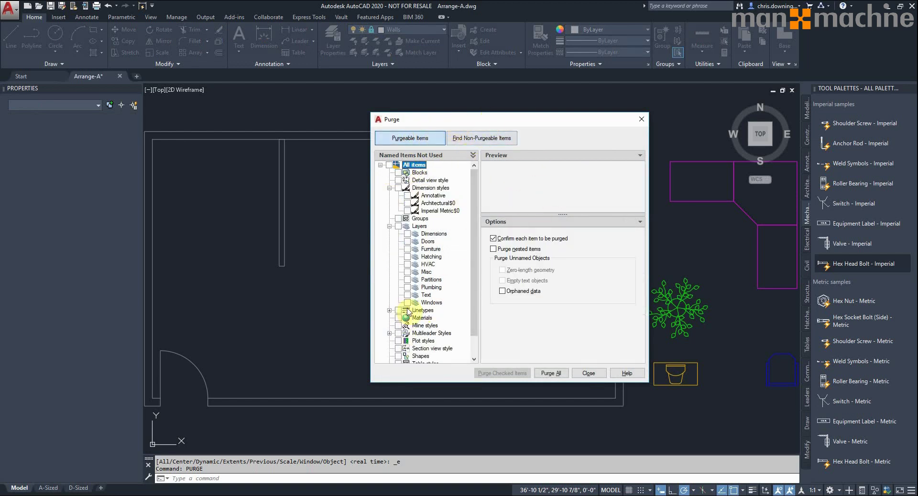
pyautogui.click(408, 257)
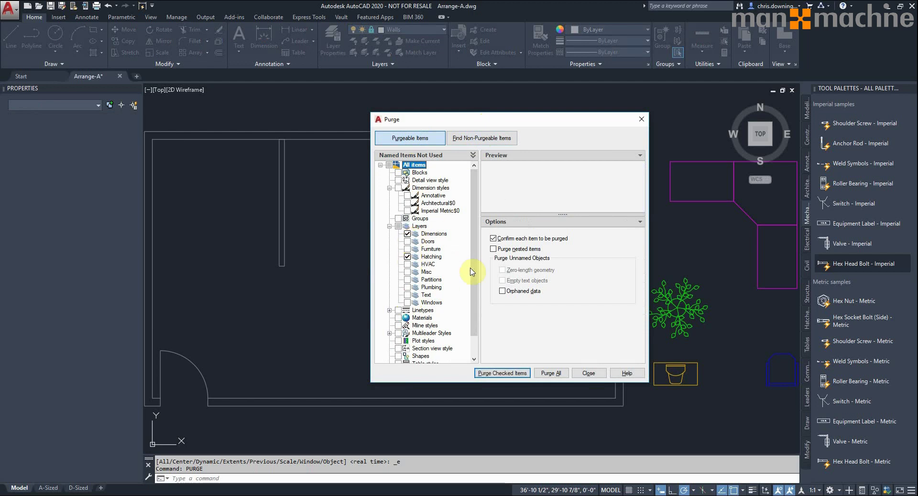
pyautogui.click(408, 234)
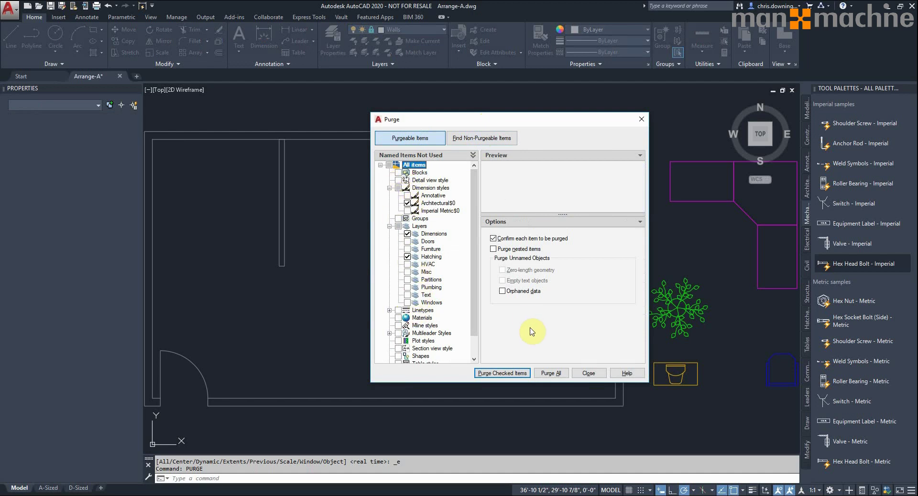
pyautogui.click(515, 374)
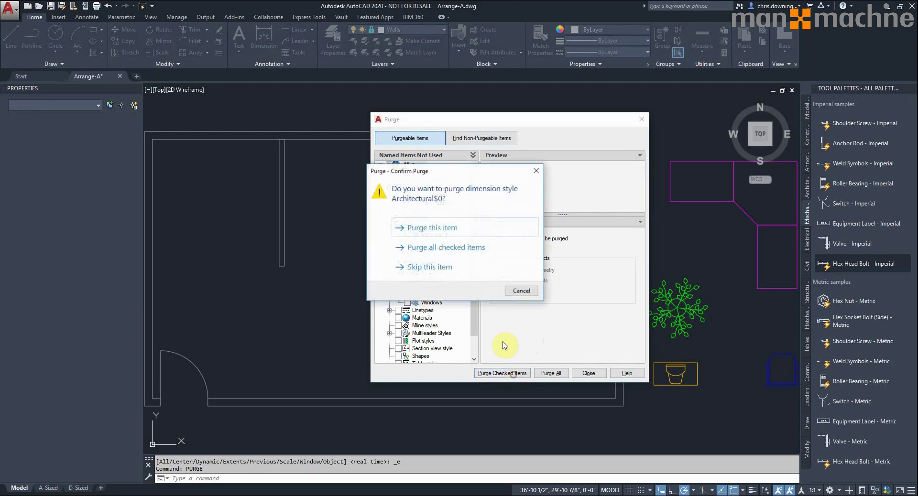
pyautogui.click(440, 252)
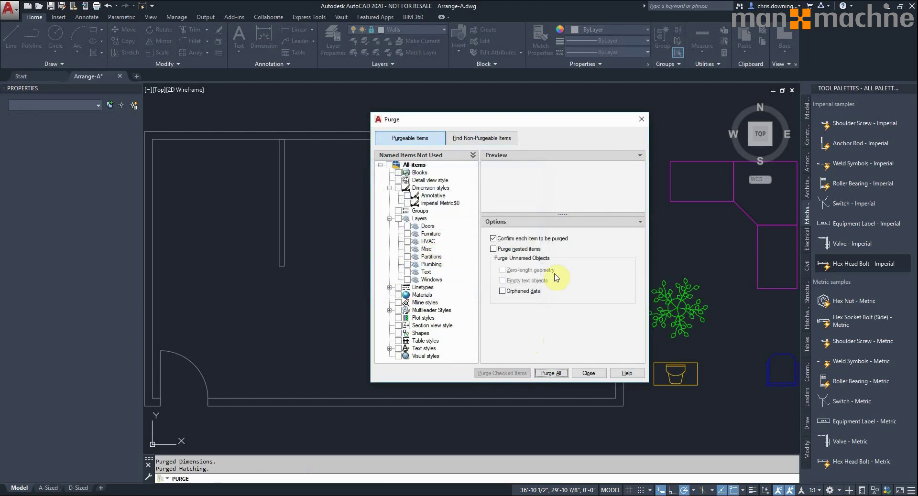
# - Review why the CHAIR, DESK and LEAF blocks can't be purged, and select the DESK block
pyautogui.click(465, 140)
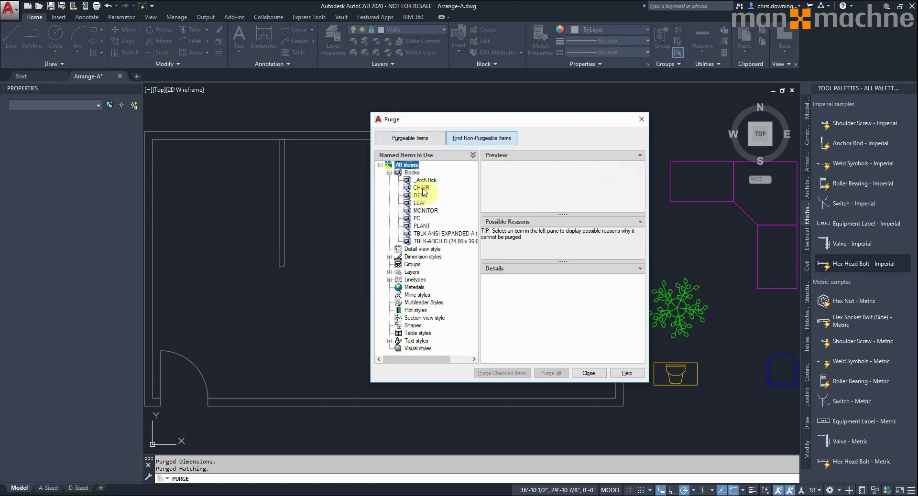
pyautogui.click(421, 188)
pyautogui.click(423, 195)
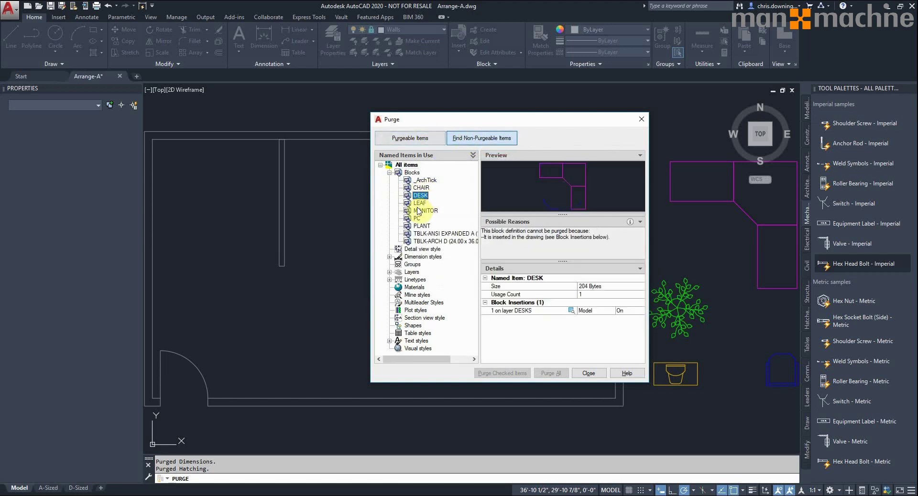
pyautogui.click(420, 203)
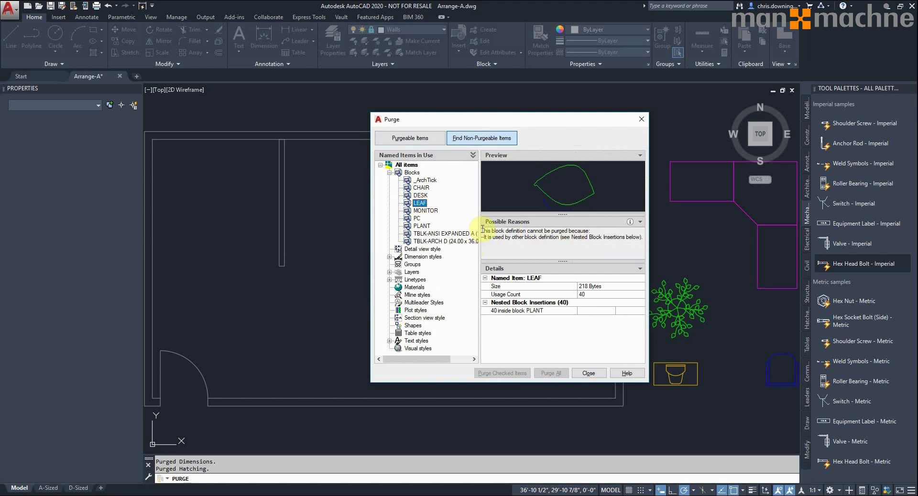
pyautogui.moveTo(482, 231); pyautogui.dragTo(655, 242)
pyautogui.click(415, 196)
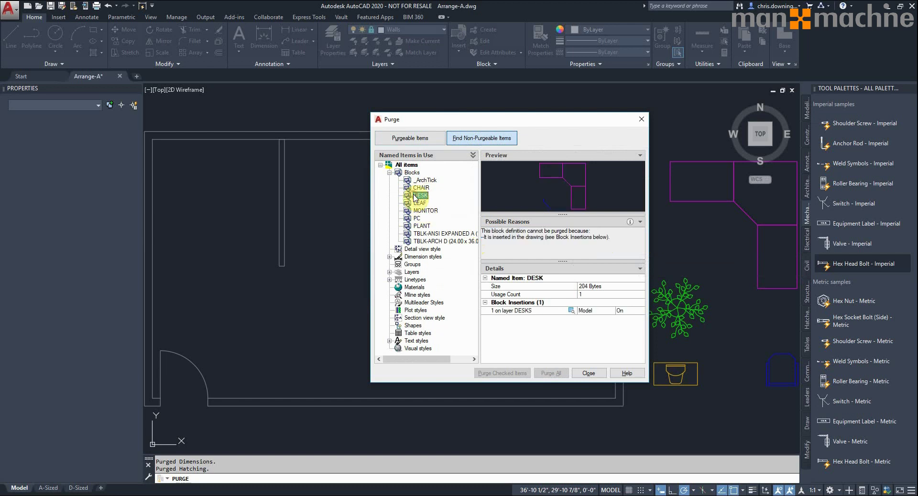
pyautogui.click(572, 310)
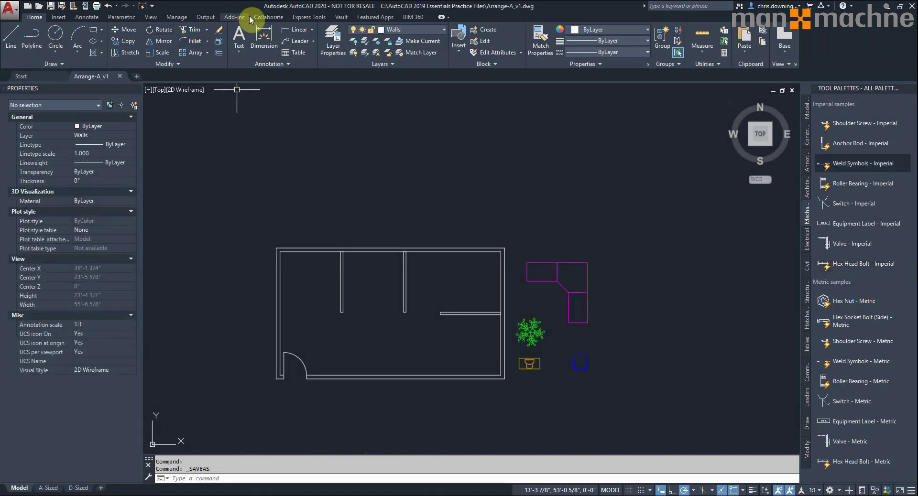
# - Run DWG Compare from the Collaborate tab against Arrange-A_v2.dwg
pyautogui.click(268, 17)
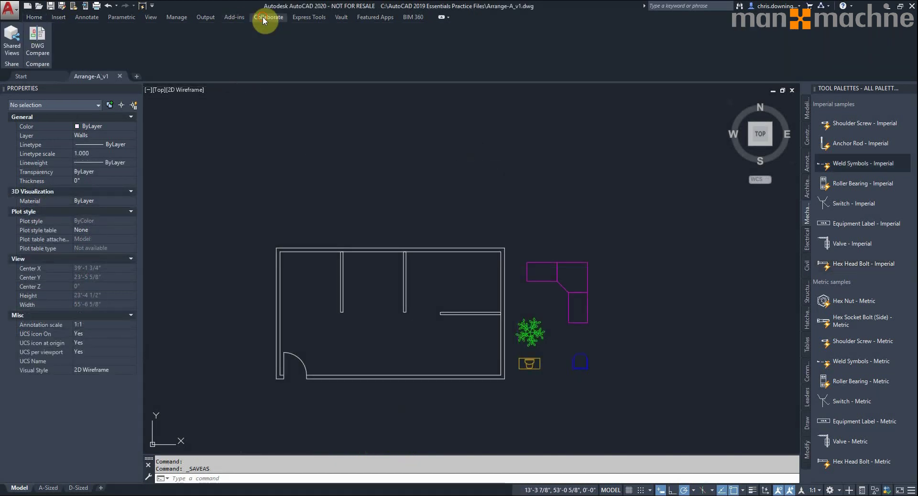
pyautogui.click(41, 39)
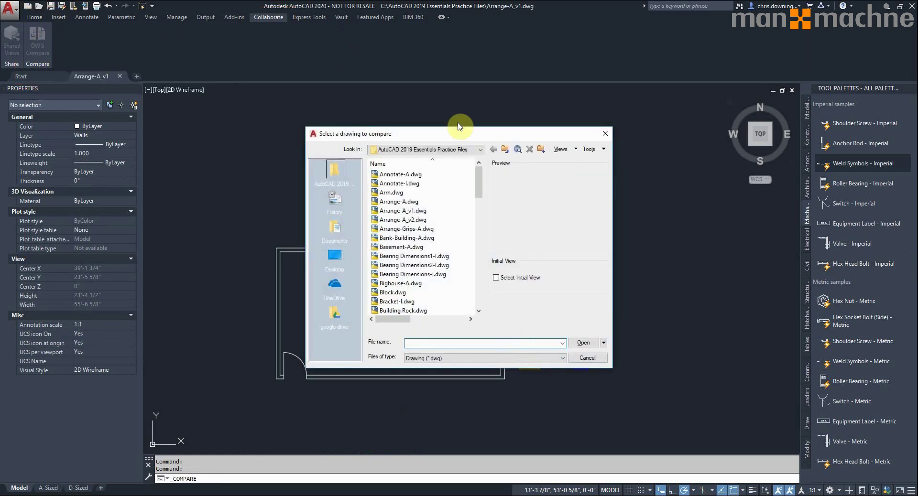
pyautogui.scroll(-10, 425, 180)
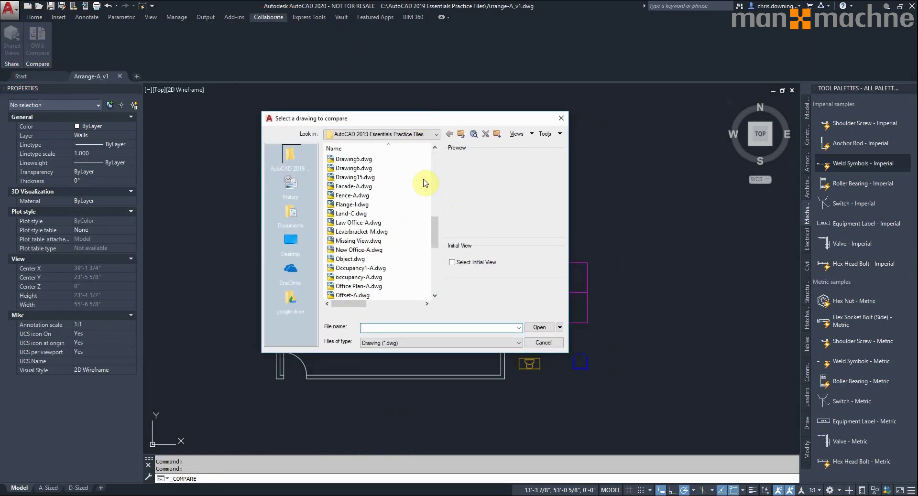
pyautogui.scroll(-5, 425, 180)
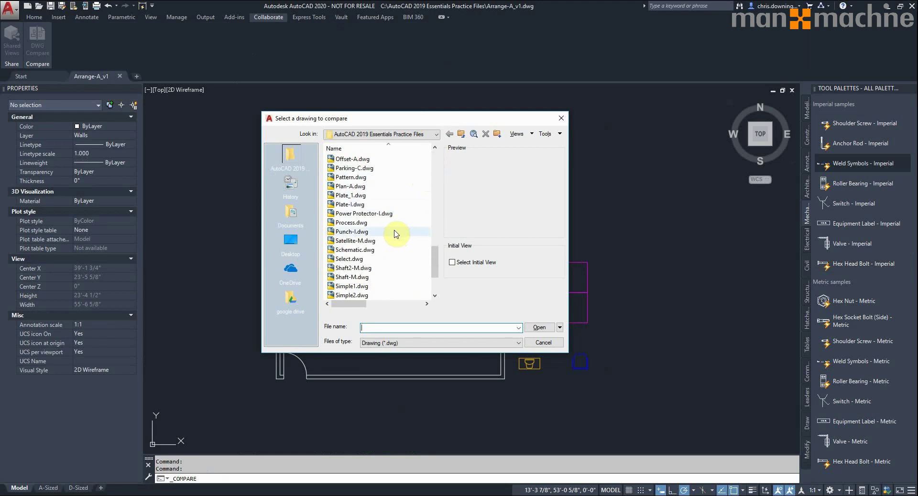
pyautogui.scroll(1, 392, 226)
pyautogui.scroll(14, 388, 231)
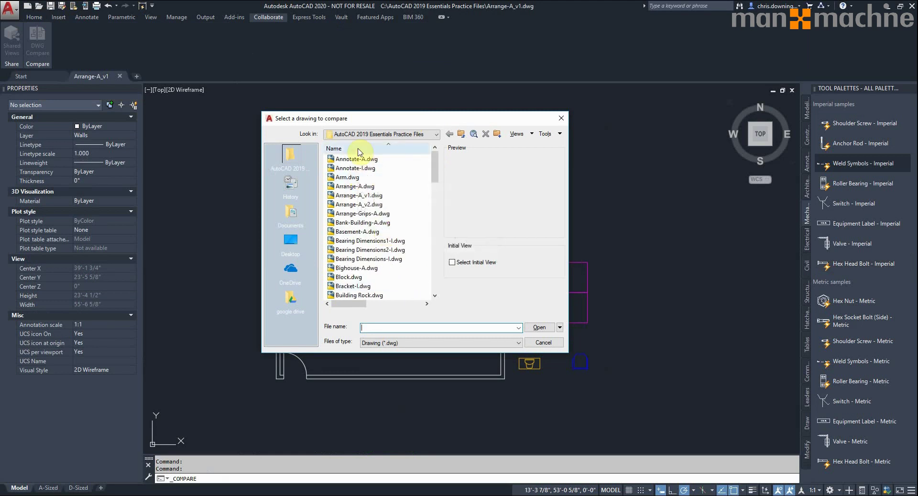
pyautogui.click(365, 205)
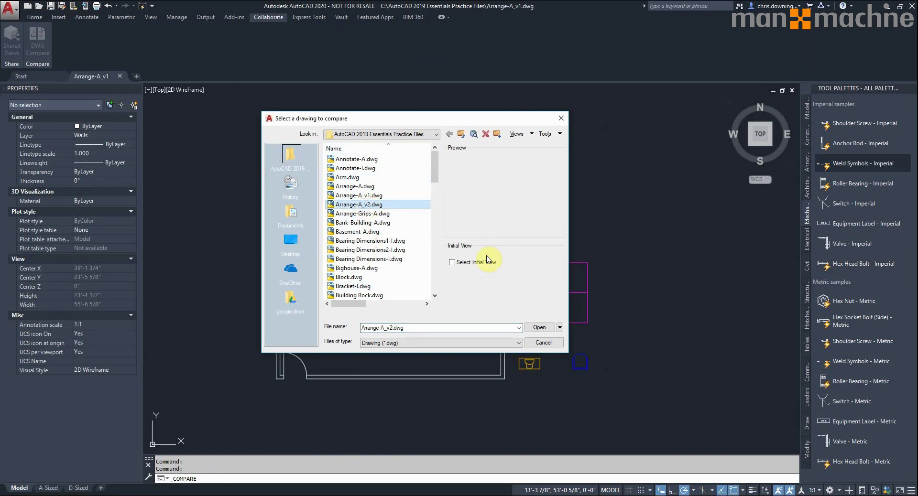
pyautogui.click(539, 328)
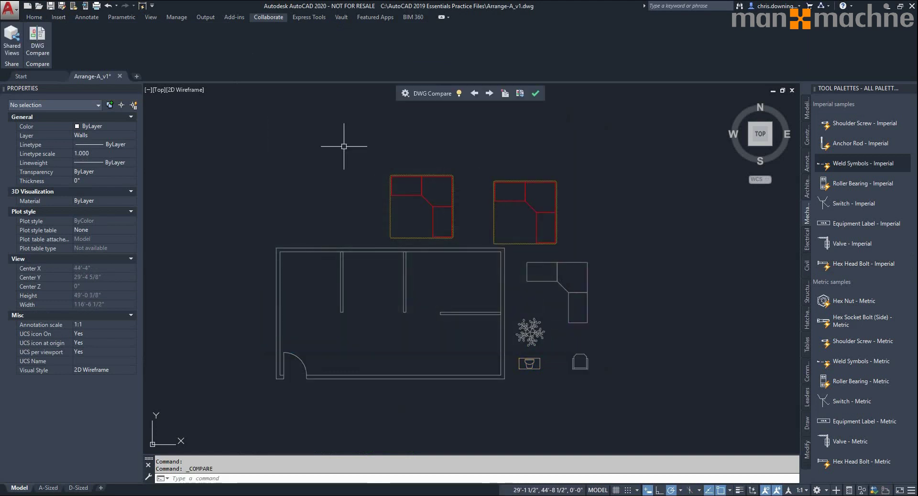
# - Import the left corner desk from Arrange-A_v2 into the current drawing
pyautogui.click(35, 17)
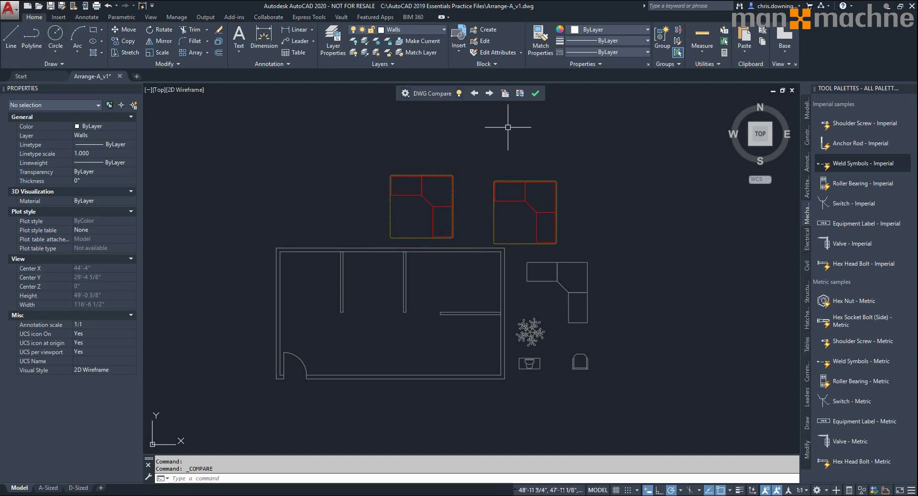
pyautogui.click(520, 100)
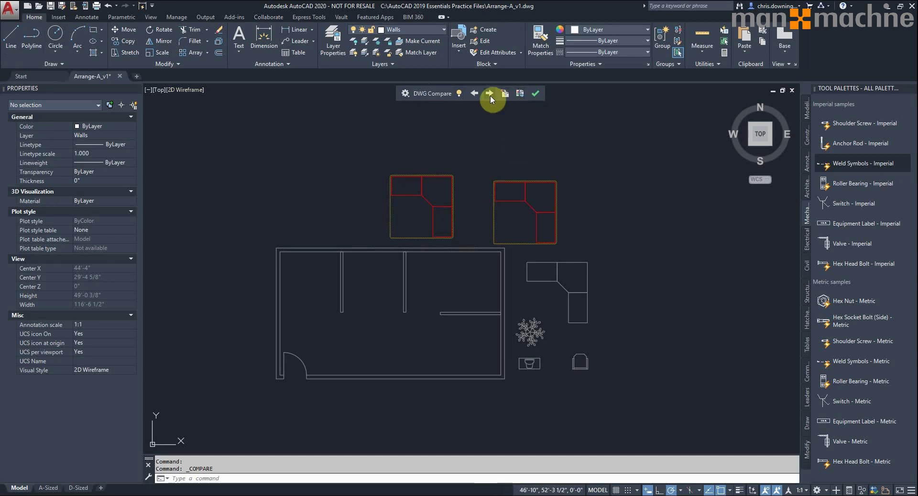
pyautogui.click(505, 93)
pyautogui.click(435, 207)
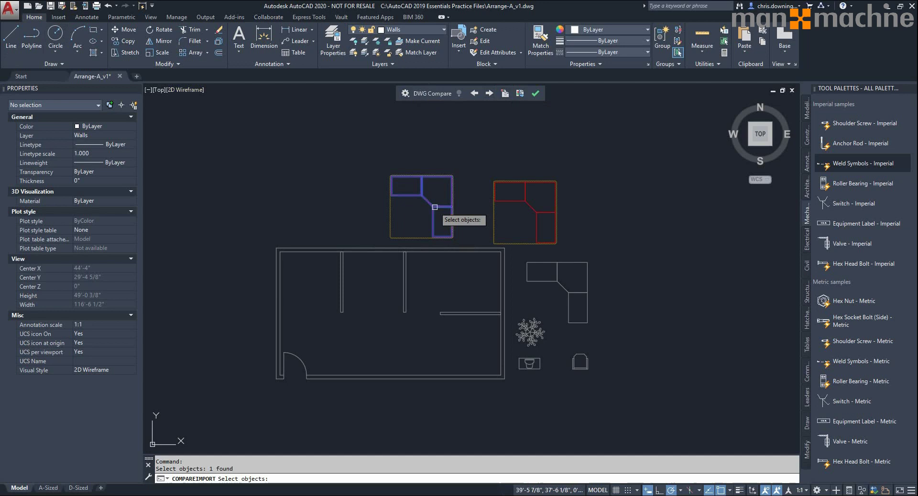
pyautogui.press('Return')
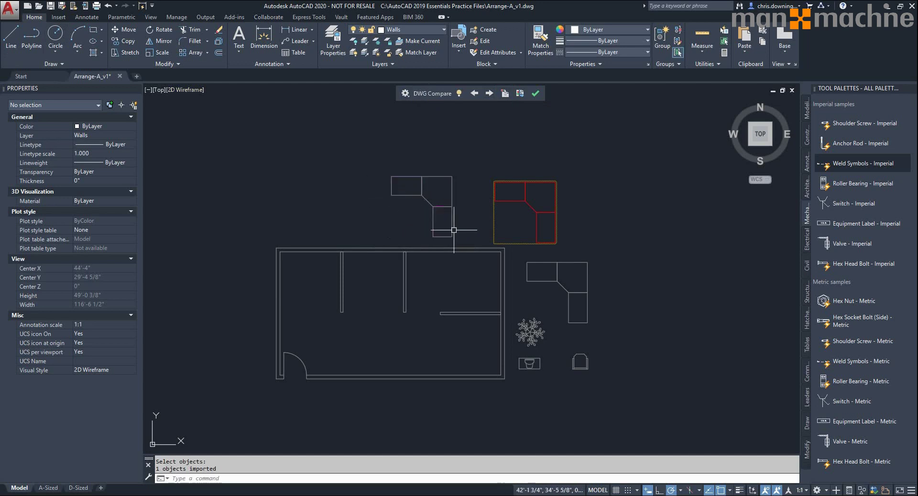
# - Toggle the comparison colours off and on to check the changes, then open the compare settings
pyautogui.scroll(4, 459, 223)
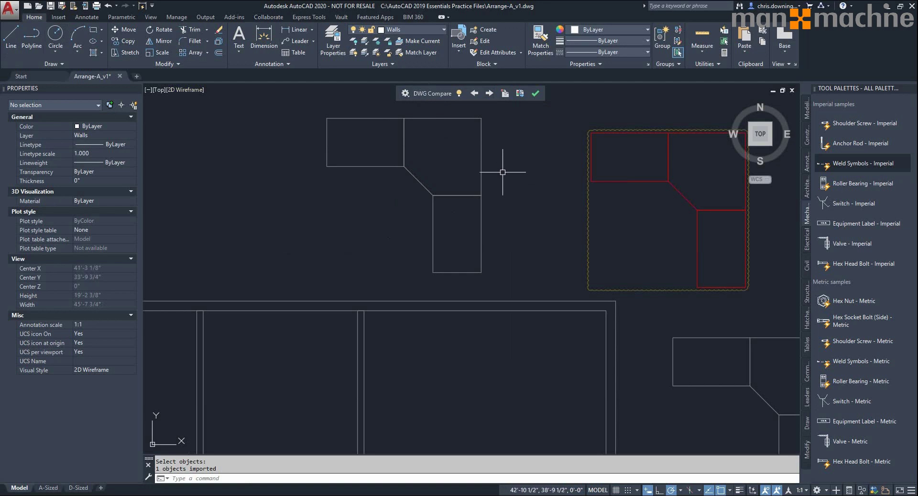
pyautogui.scroll(-5, 517, 168)
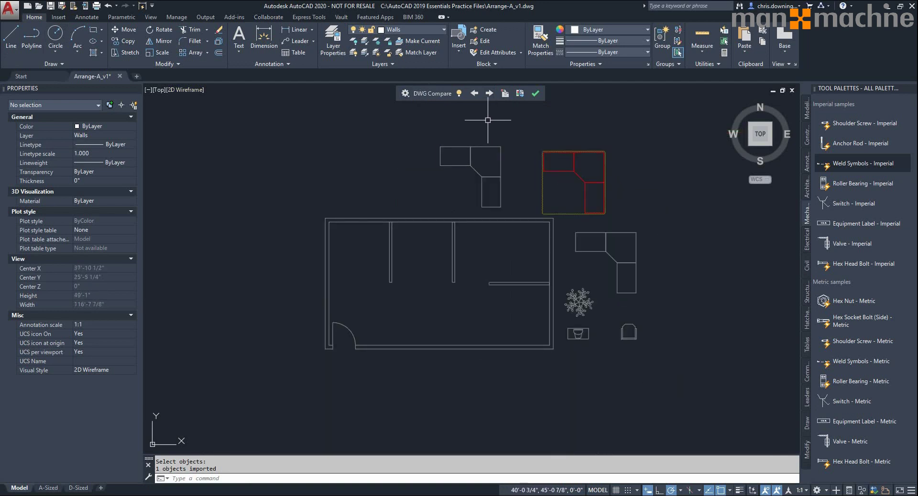
pyautogui.click(460, 94)
pyautogui.click(460, 94)
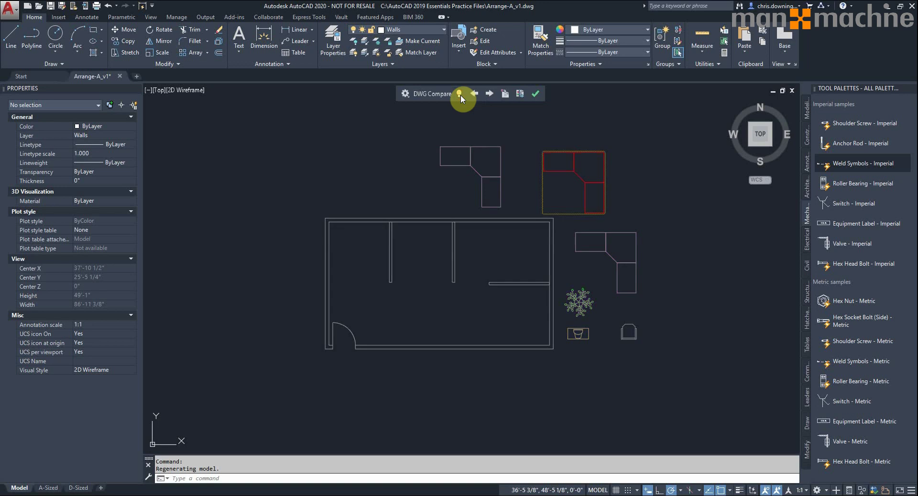
pyautogui.click(460, 94)
pyautogui.click(461, 94)
pyautogui.click(461, 95)
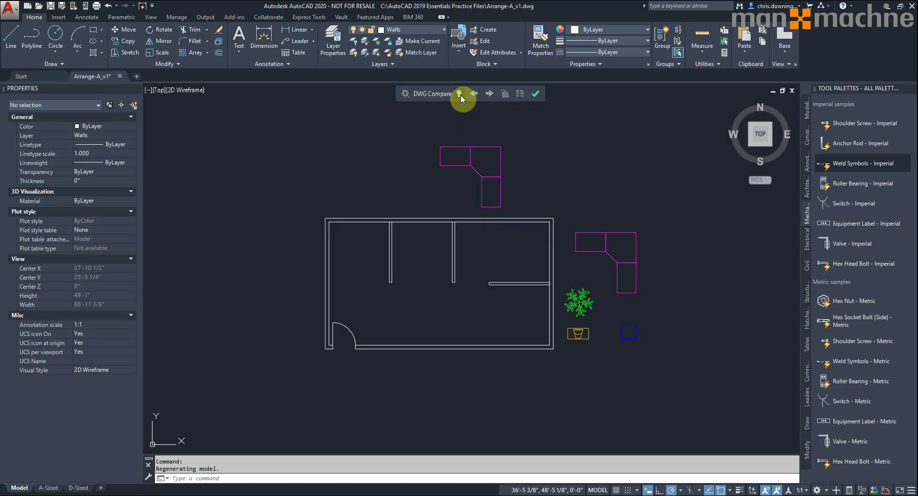
pyautogui.click(461, 95)
pyautogui.click(405, 94)
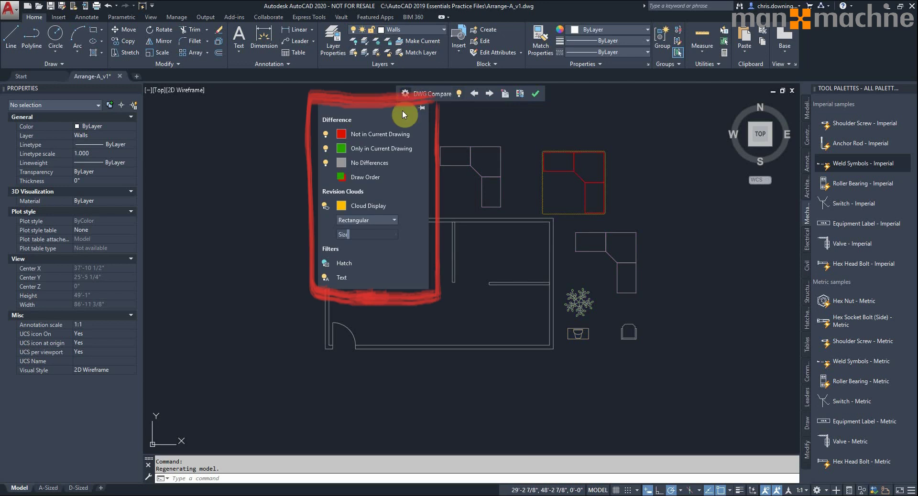
# - Set the revision cloud colour to green (76,231,24) and pan to the clouded corner desk
pyautogui.click(342, 205)
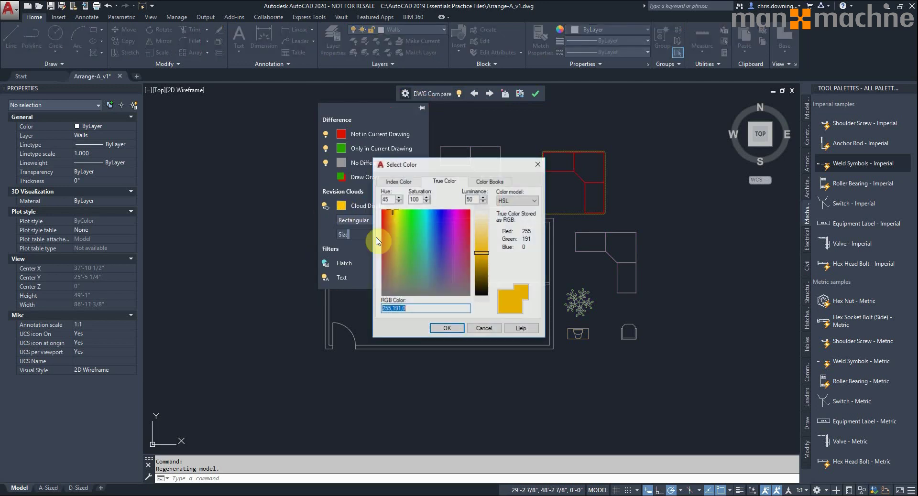
pyautogui.click(407, 224)
pyautogui.click(453, 330)
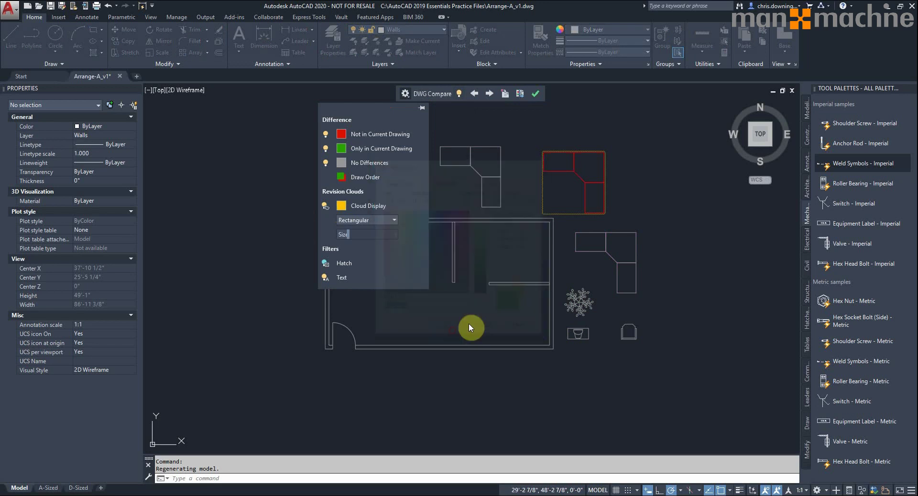
pyautogui.scroll(5, 576, 182)
pyautogui.moveTo(578, 185); pyautogui.dragTo(551, 348, button='middle')
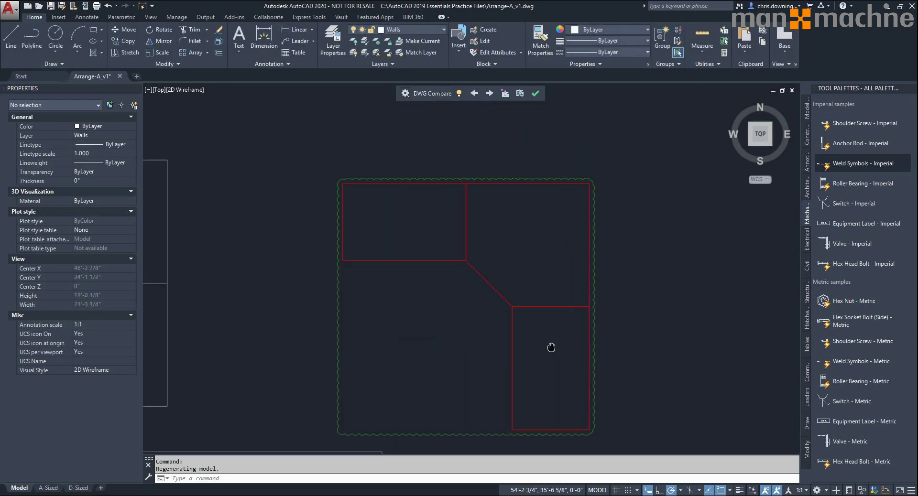
pyautogui.scroll(-2, 493, 230)
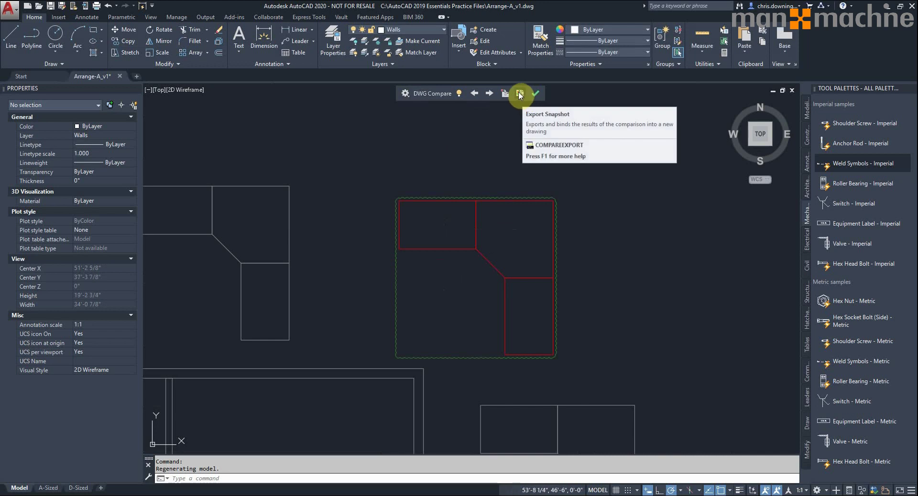
# - Export the snapshot as Compare_Arrange-A_v1 vs Arrange-A_v2.dwg, then close it, saving changes
pyautogui.click(519, 94)
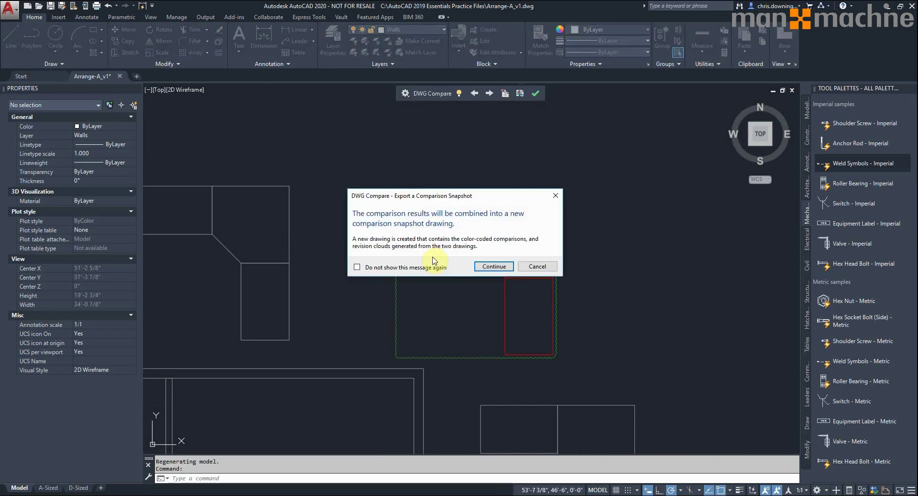
pyautogui.click(493, 266)
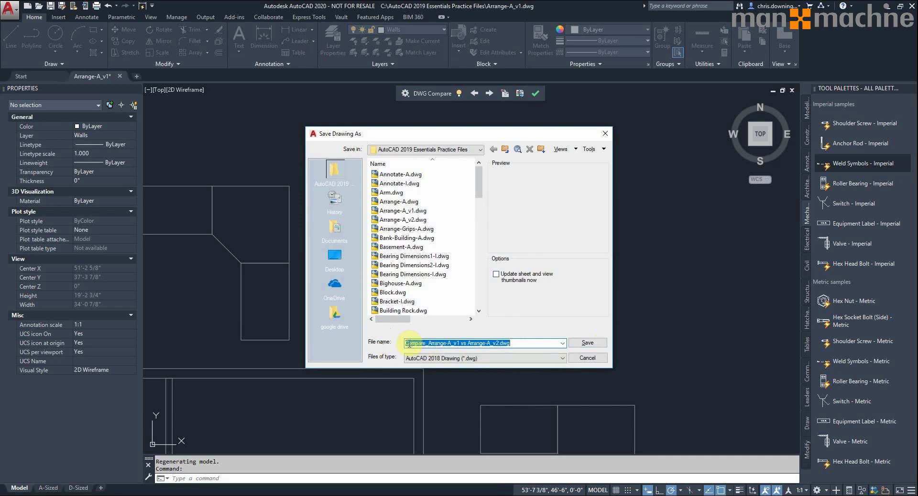
pyautogui.moveTo(407, 343); pyautogui.dragTo(484, 347)
pyautogui.click(588, 340)
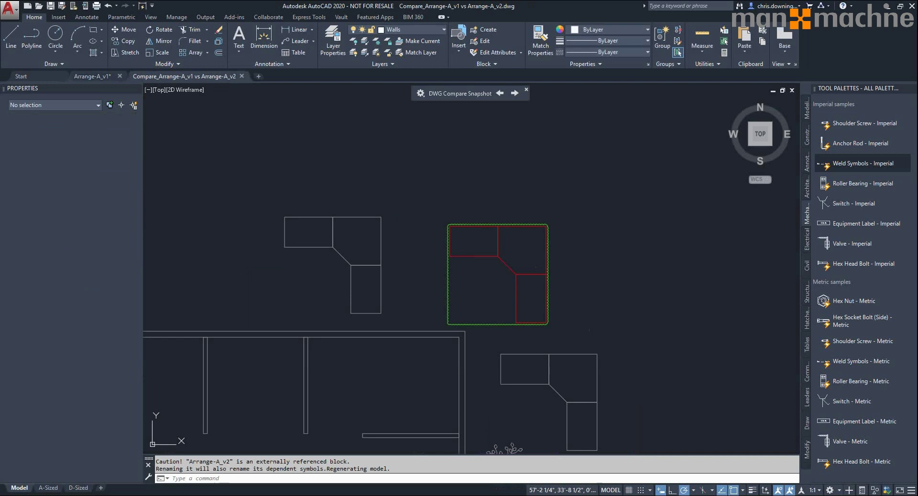
pyautogui.click(245, 77)
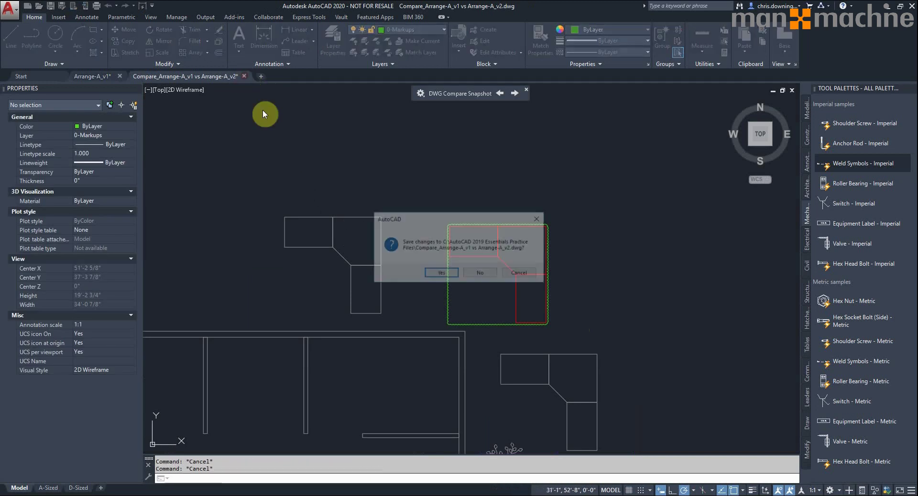
pyautogui.click(441, 274)
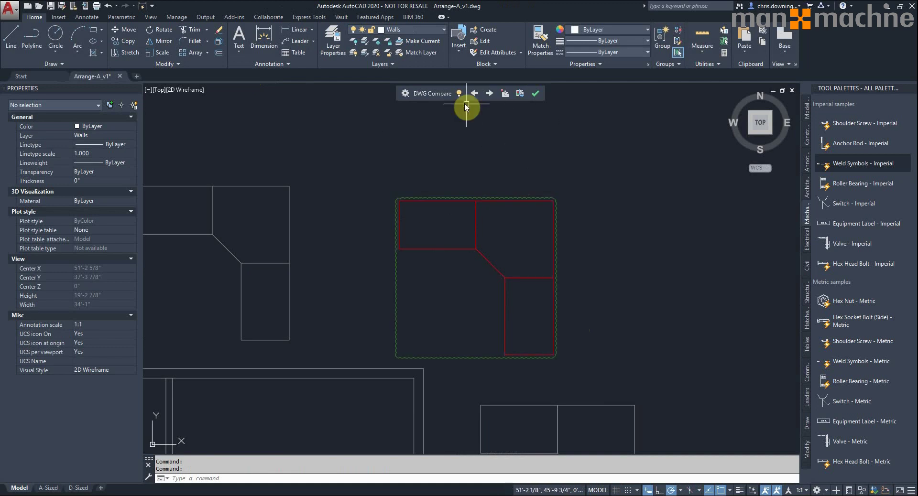
# - Exit DWG Compare, hide the Tool Palettes with Ctrl+3, and zoom to extents
pyautogui.scroll(-3, 433, 182)
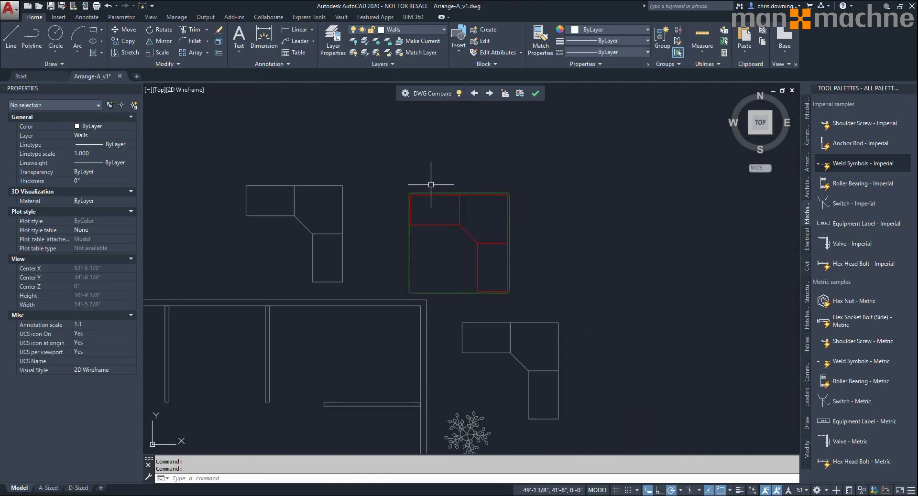
pyautogui.click(535, 94)
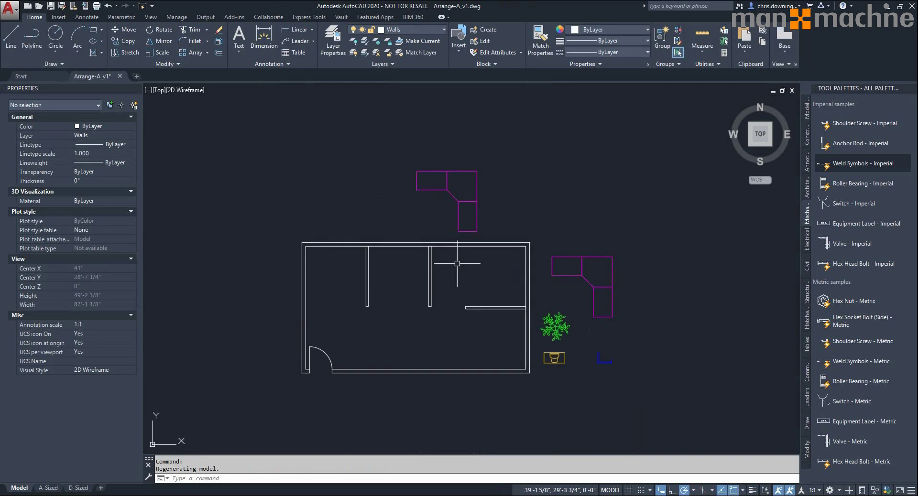
pyautogui.hotkey('ctrl', '3')
pyautogui.middleClick(473, 162)
pyautogui.middleClick(473, 163)
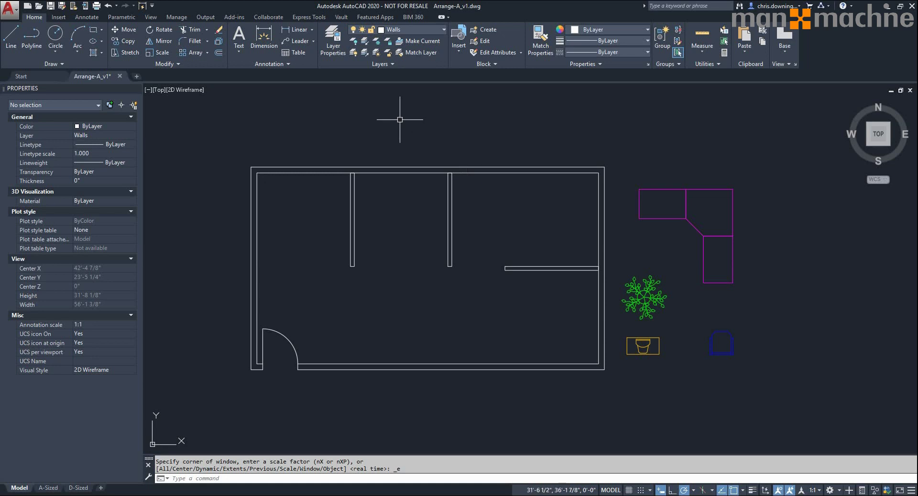
# - Open the Blocks palette and view its Recent blocks tab
pyautogui.click(154, 20)
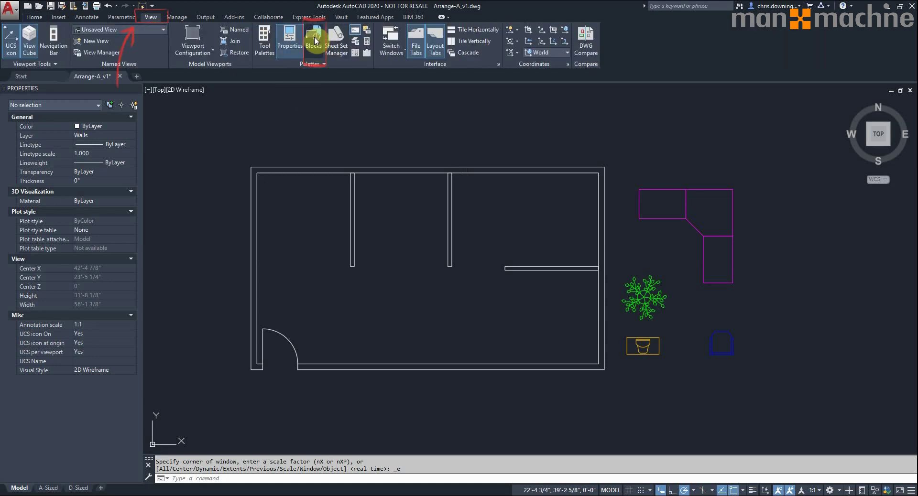
pyautogui.click(314, 41)
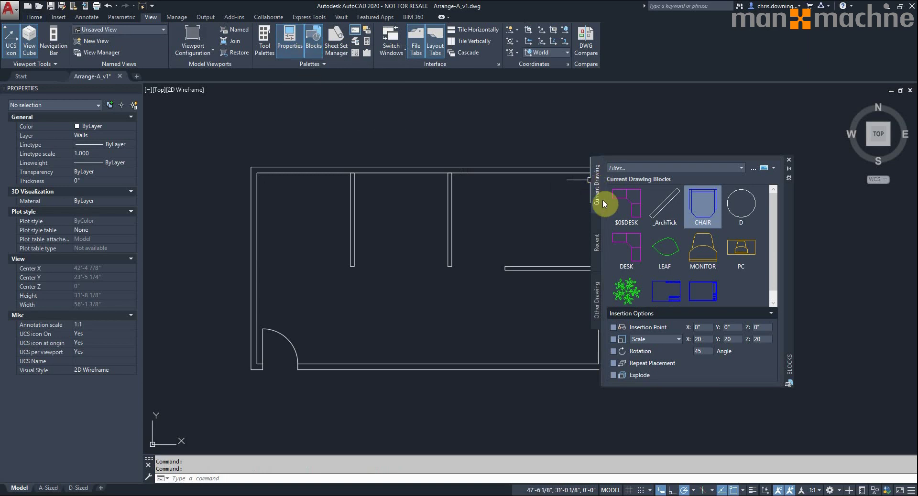
pyautogui.click(599, 245)
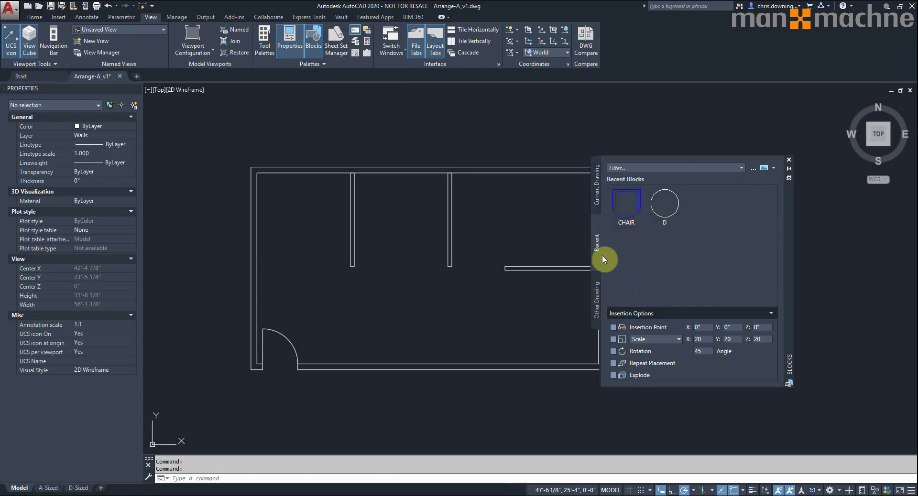
# - Load Class2-A.dwg's blocks in the Other Drawing tab, then return to Current Drawing
pyautogui.click(596, 309)
pyautogui.click(753, 168)
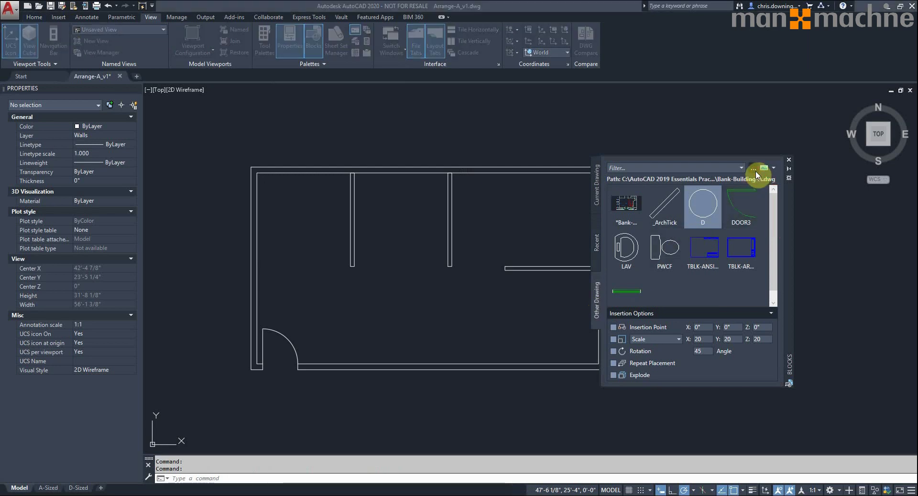
pyautogui.scroll(-1, 404, 287)
pyautogui.click(396, 265)
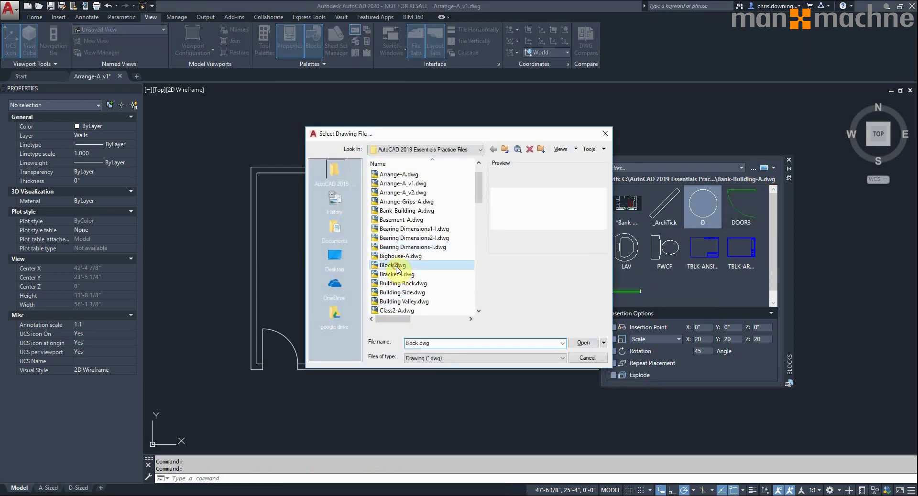
pyautogui.scroll(-2, 397, 267)
pyautogui.click(397, 256)
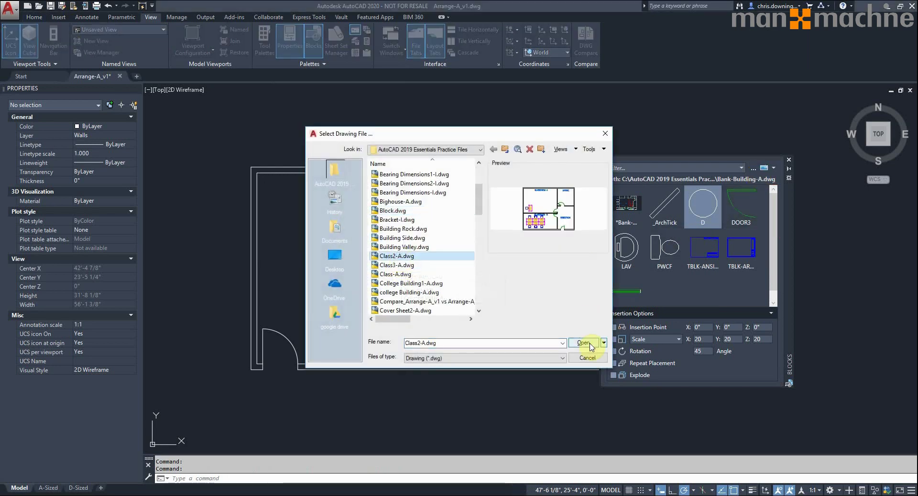
pyautogui.click(584, 344)
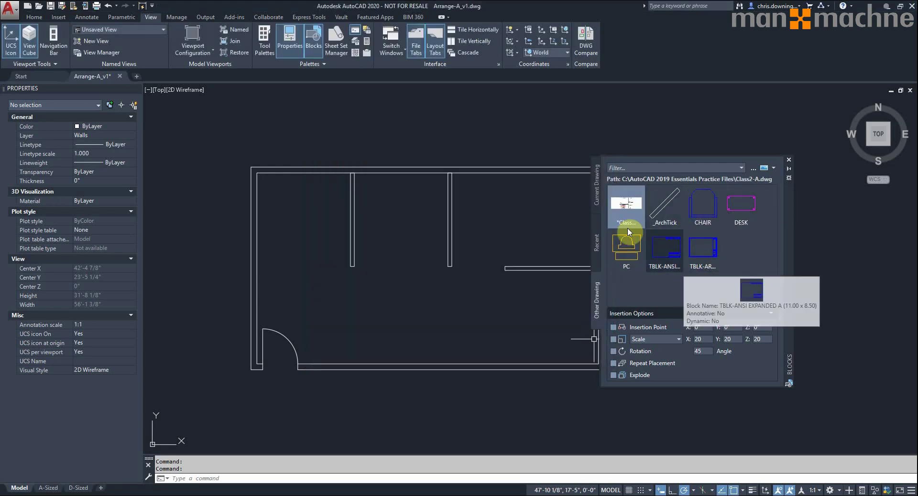
pyautogui.click(596, 191)
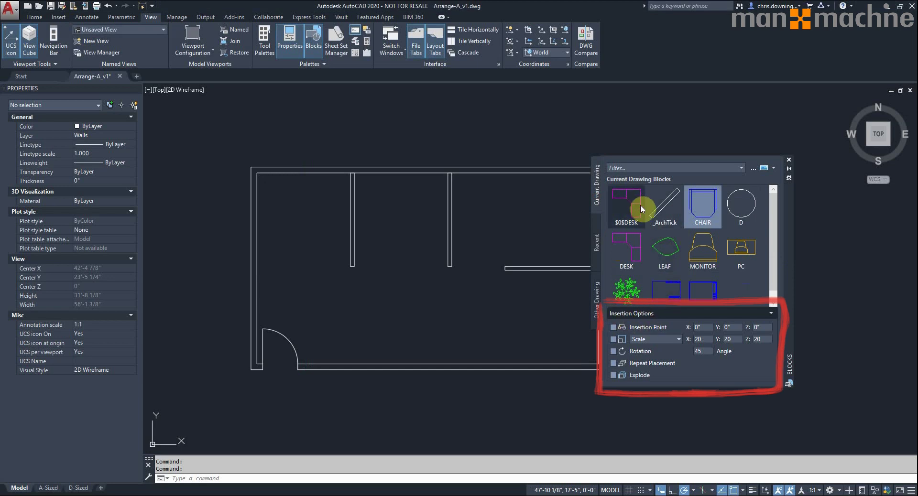
# - Insert the $0$DESK block at 45° rotation in the room's upper left
pyautogui.click(704, 339)
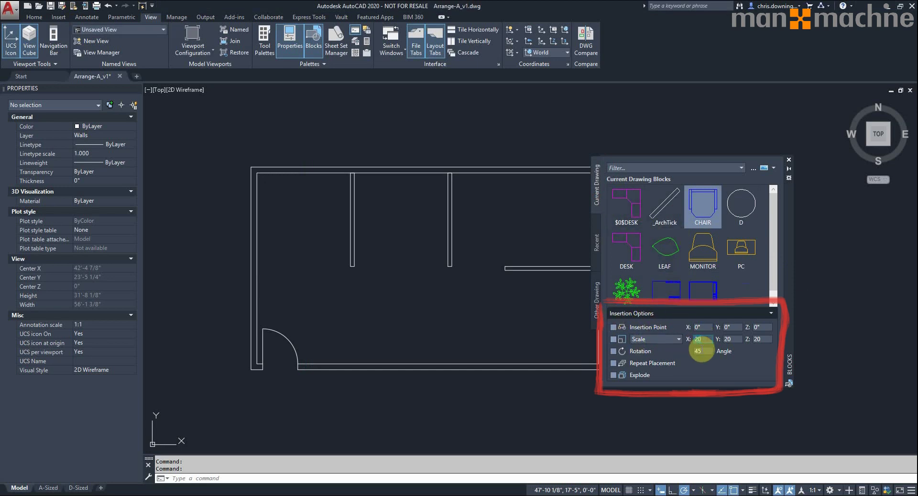
pyautogui.click(634, 208)
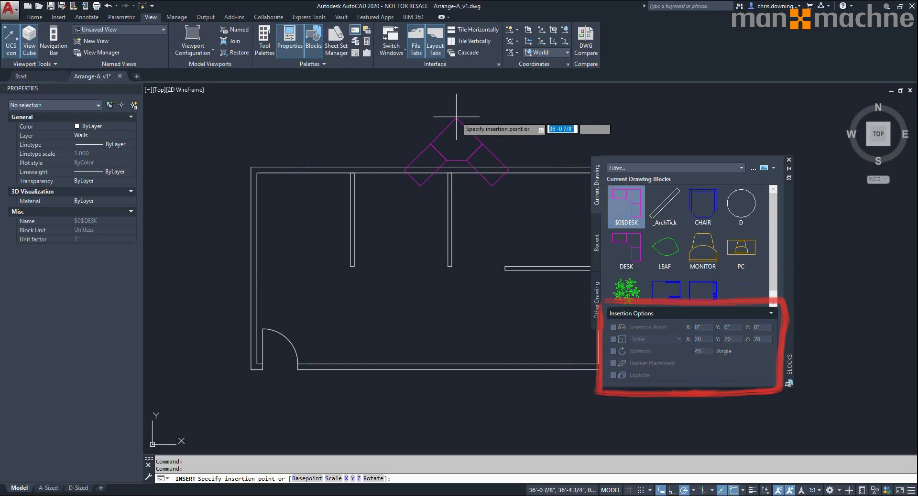
pyautogui.scroll(-2, 335, 144)
pyautogui.click(313, 181)
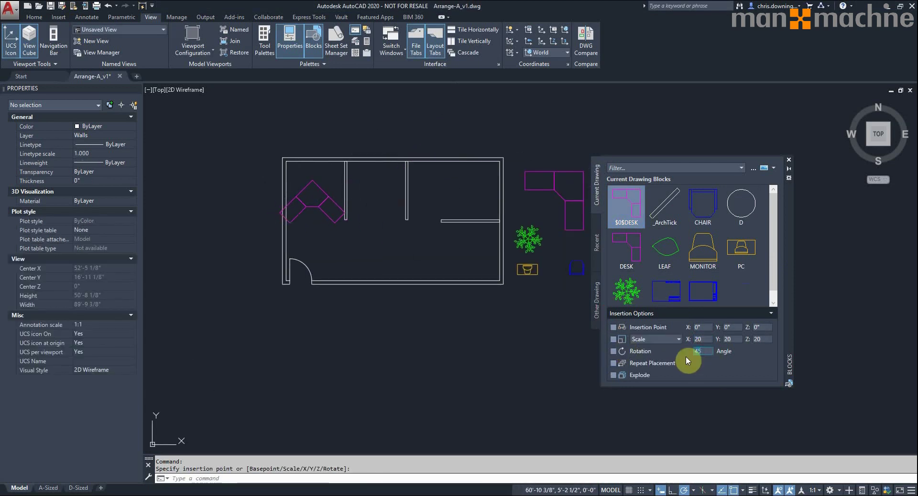
# - Set rotation to 0 and place a DESK block mid-room
pyautogui.write('0')
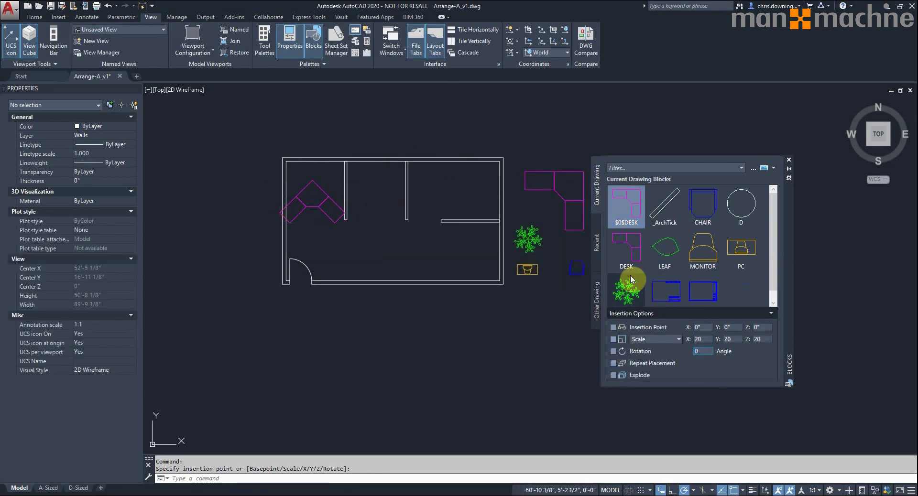
pyautogui.click(634, 247)
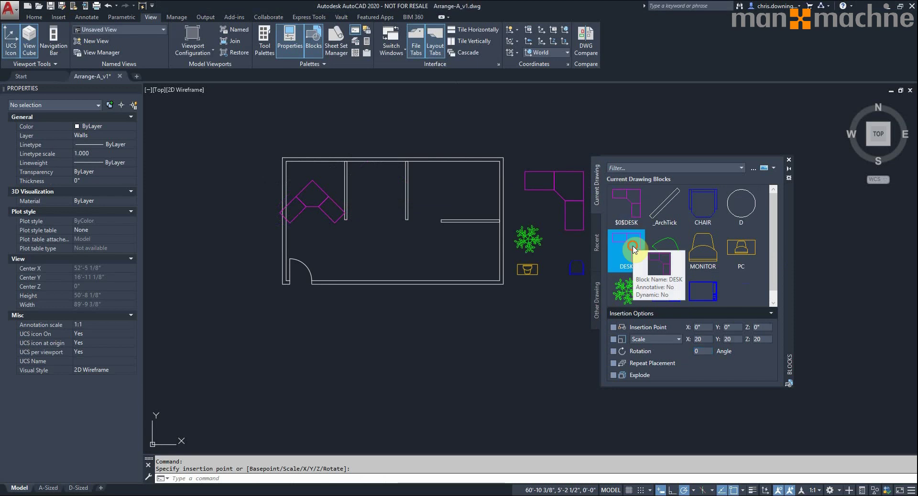
pyautogui.click(396, 227)
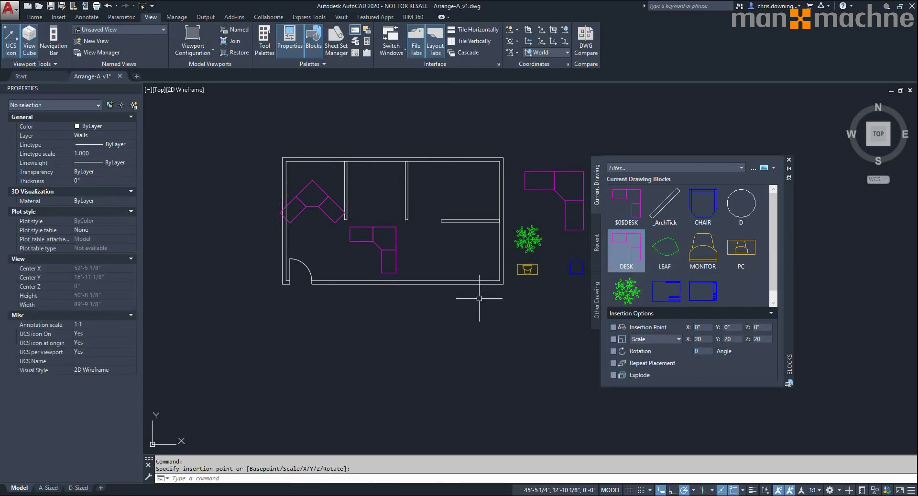
# - Set the insertion scale to 10 and place another DESK right of the room centre
pyautogui.click(705, 339)
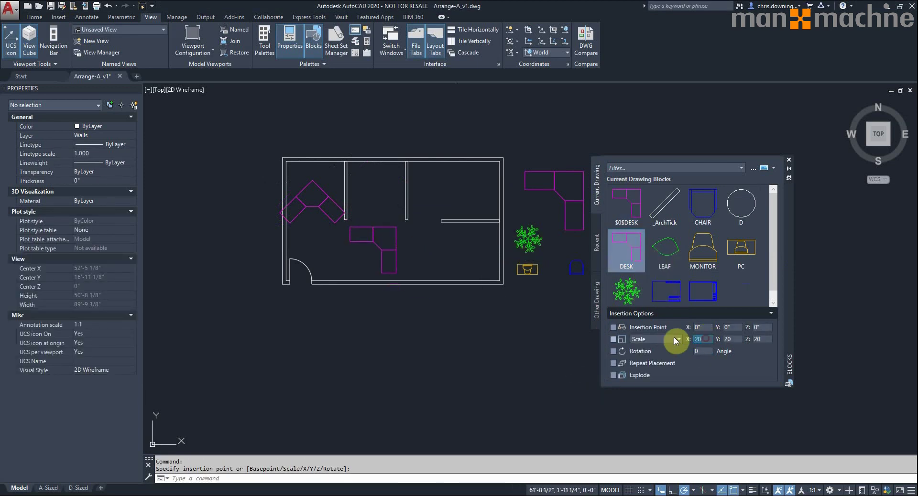
pyautogui.write('10')
pyautogui.press('Tab')
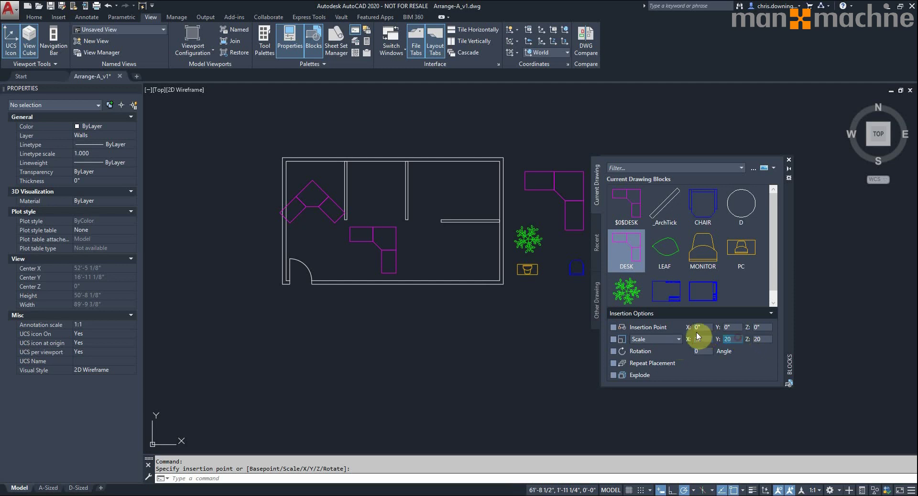
pyautogui.write('10')
pyautogui.press('Tab')
pyautogui.click(626, 251)
pyautogui.click(465, 247)
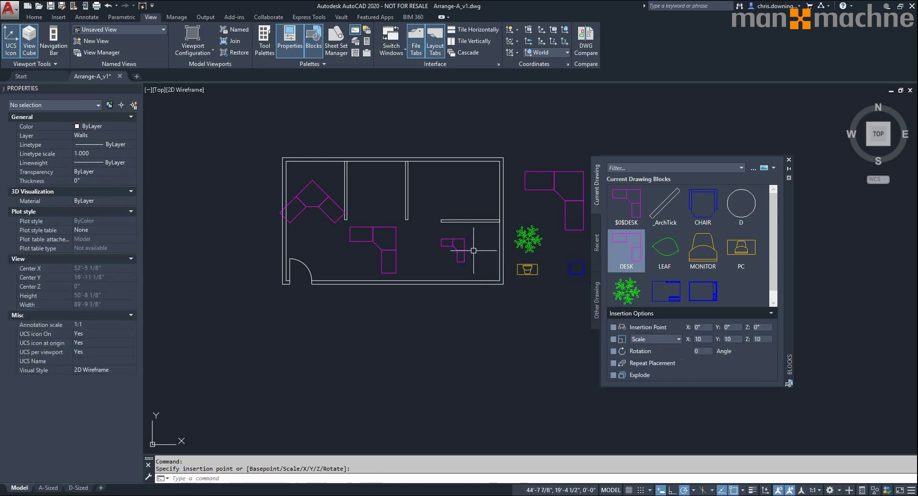
pyautogui.scroll(4, 473, 249)
pyautogui.scroll(-2, 476, 252)
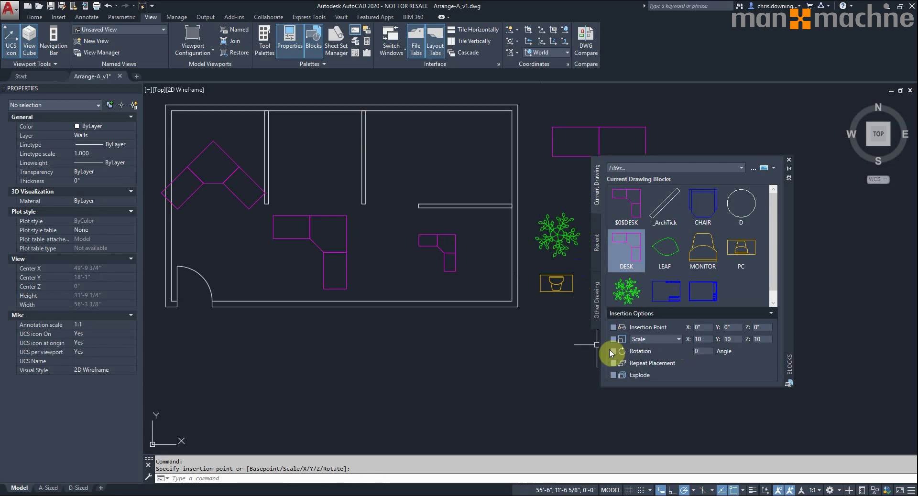
# - Enable Explode and place the MONITOR block in the room
pyautogui.click(614, 376)
pyautogui.click(701, 247)
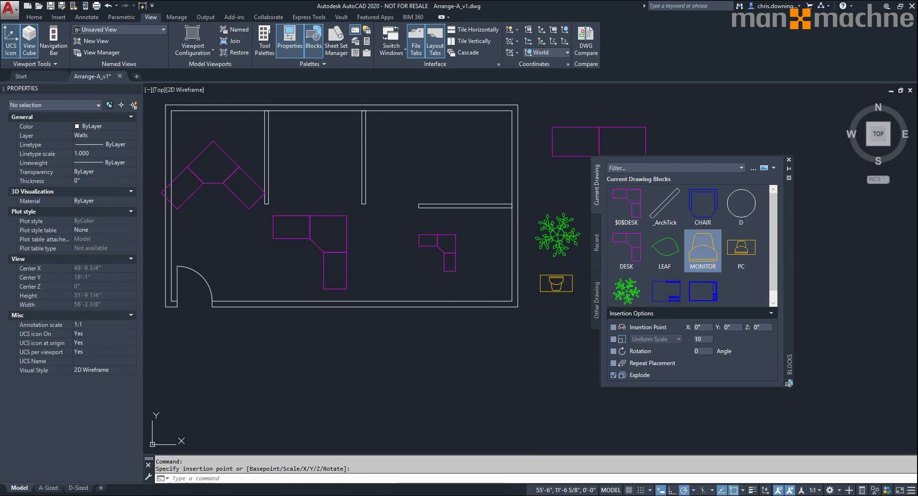
pyautogui.scroll(4, 411, 161)
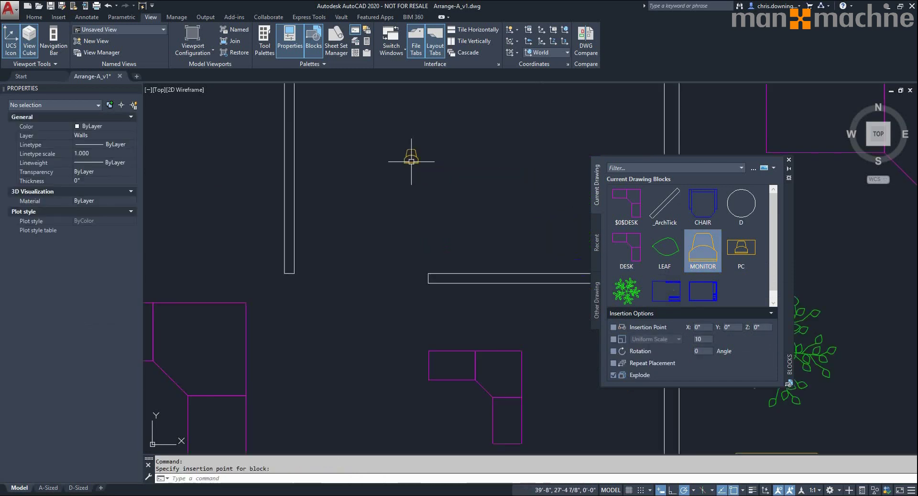
pyautogui.scroll(5, 412, 161)
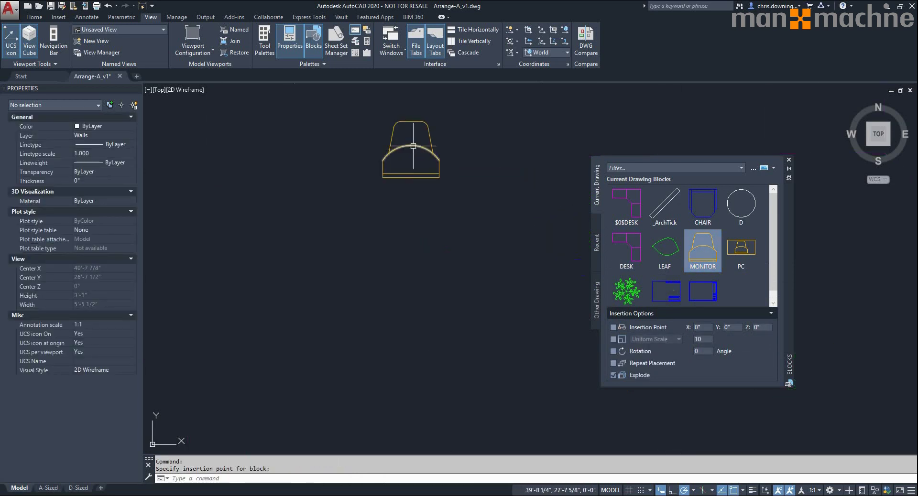
pyautogui.click(413, 162)
pyautogui.press('Escape')
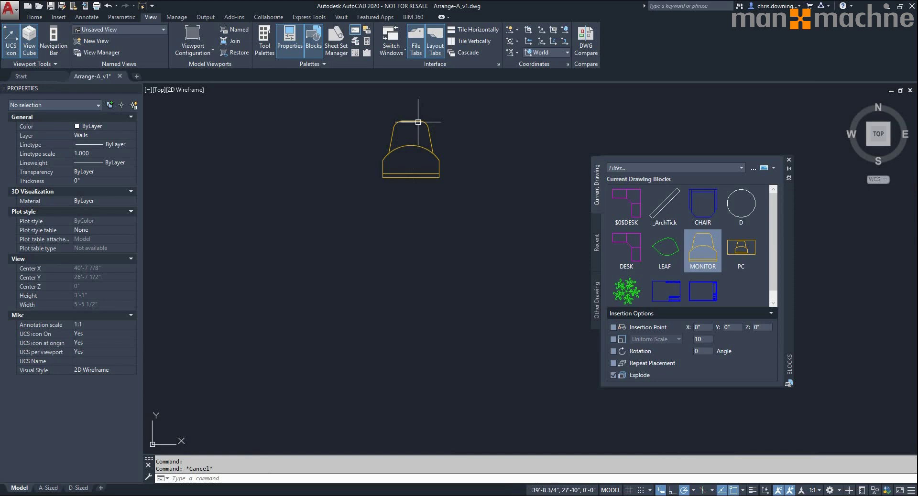
# - Select the monitor's side line, top-left arc and front arc to confirm they're separate objects
pyautogui.click(392, 136)
pyautogui.press('Escape')
pyautogui.click(393, 127)
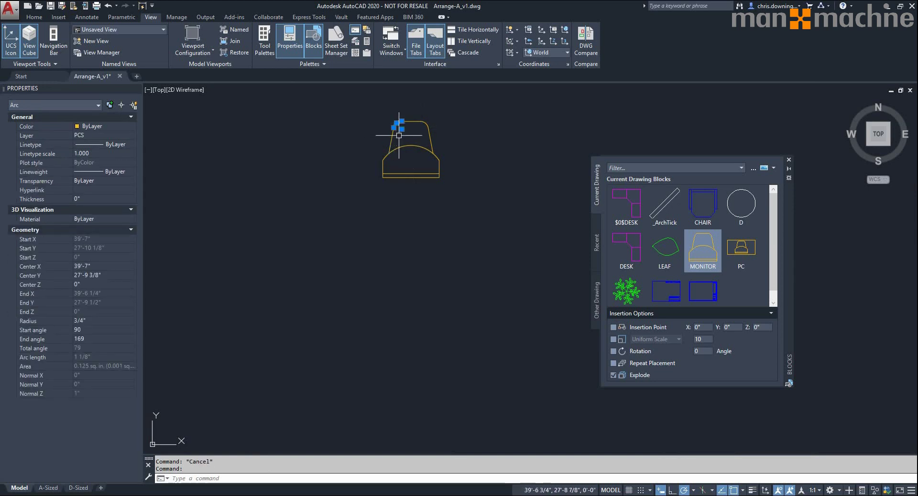
pyautogui.press('Escape')
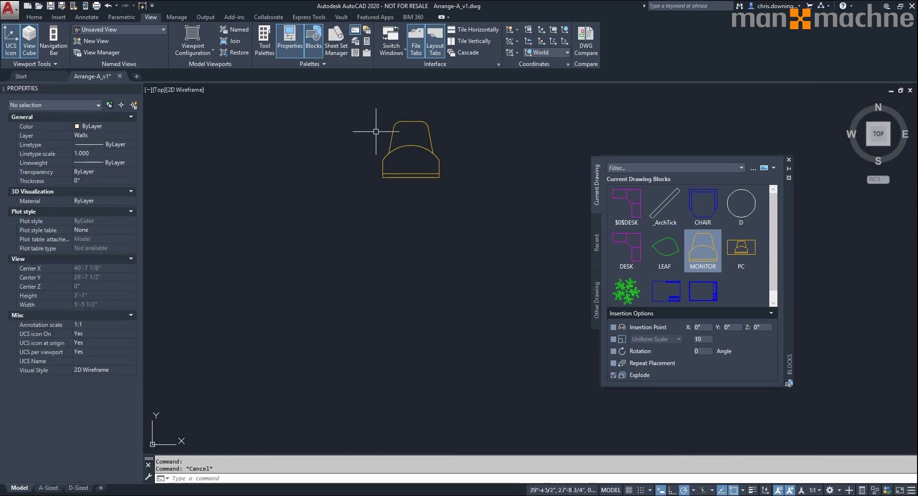
pyautogui.click(439, 158)
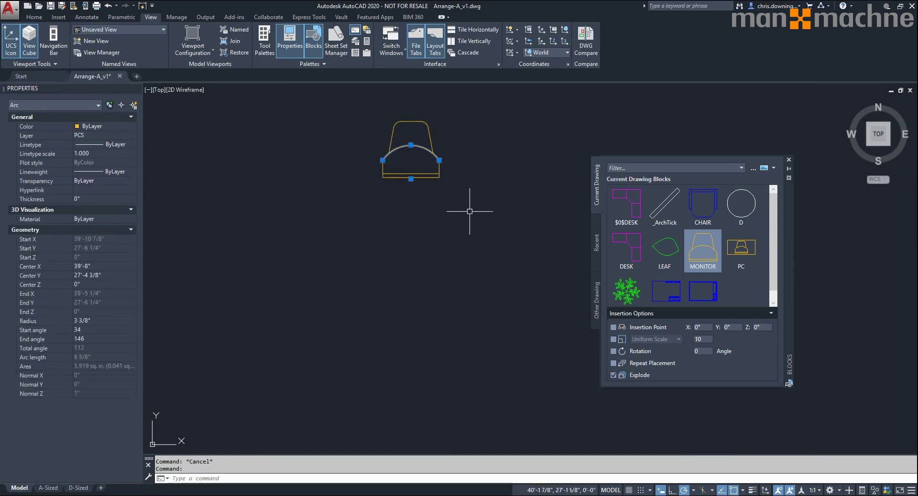
pyautogui.press('Escape')
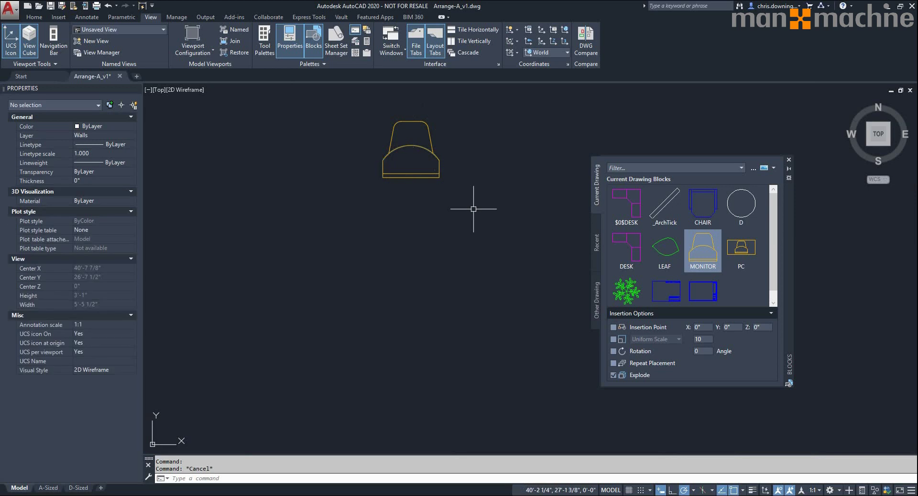